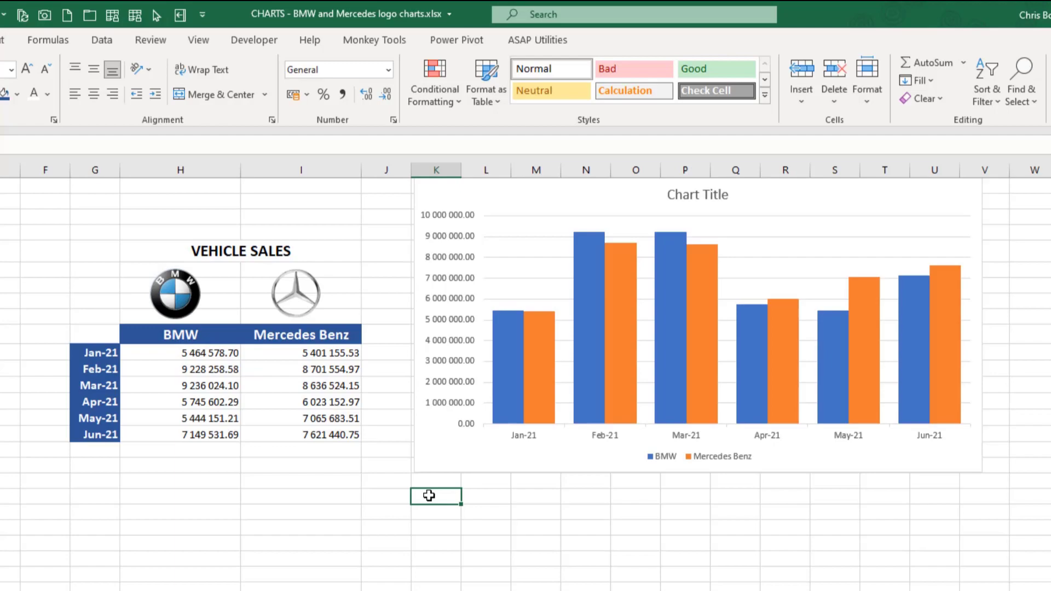
Paste the Vehicle Sales logo chart below the plain column chart and compare the two charts.
key("ctrl+v")
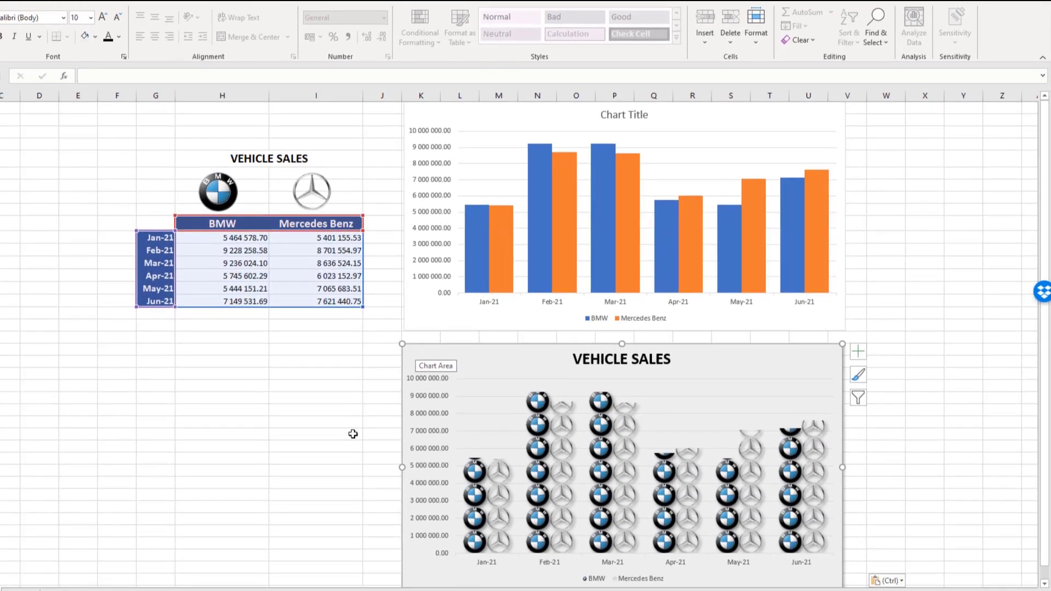
scroll(356, 430, "down", 5)
left_click(343, 362)
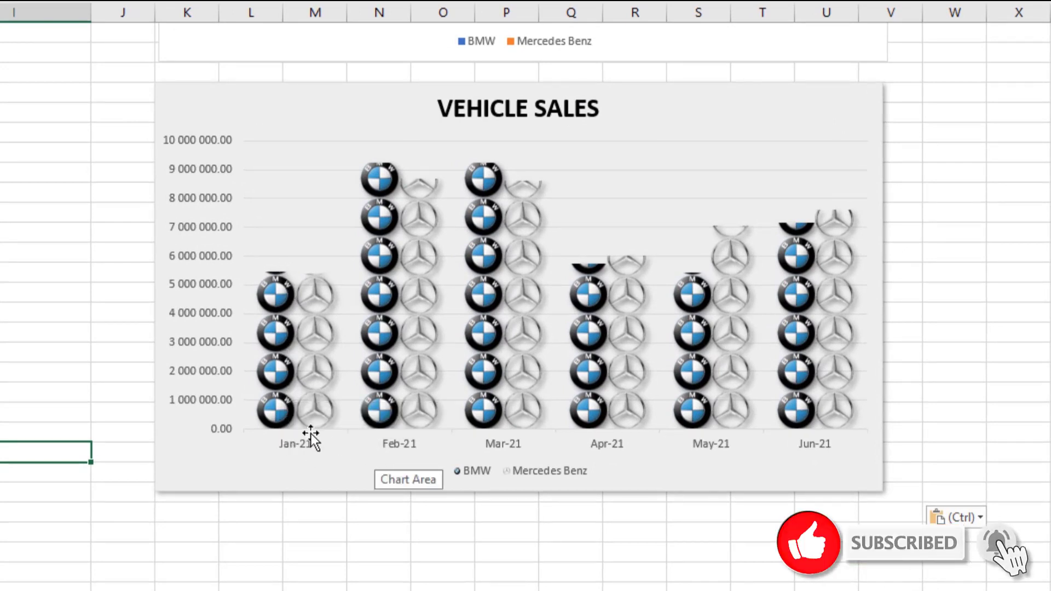
scroll(285, 383, "up", 3)
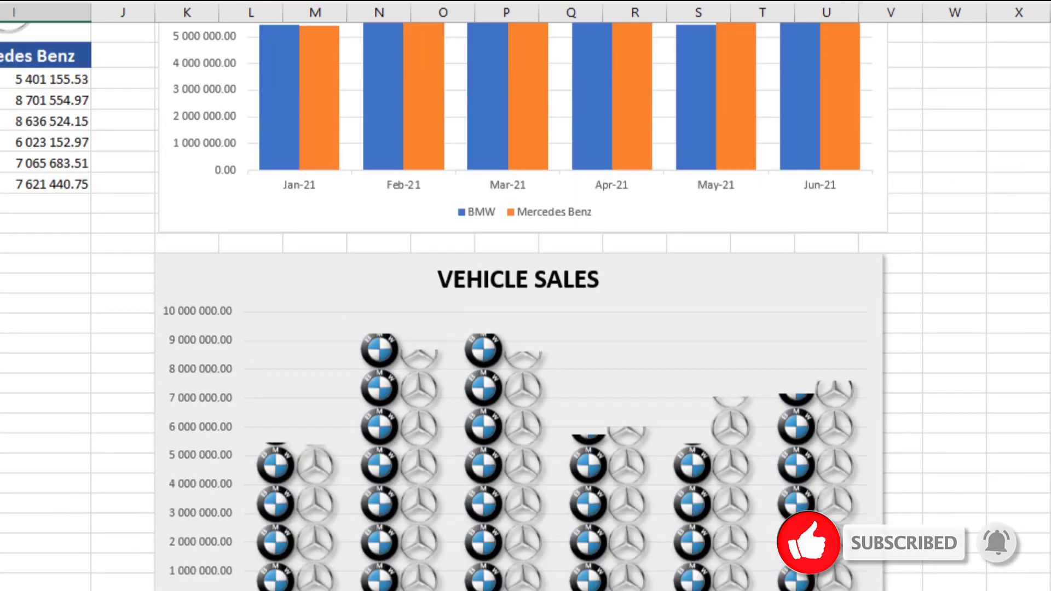
scroll(526, 307, "up", 3)
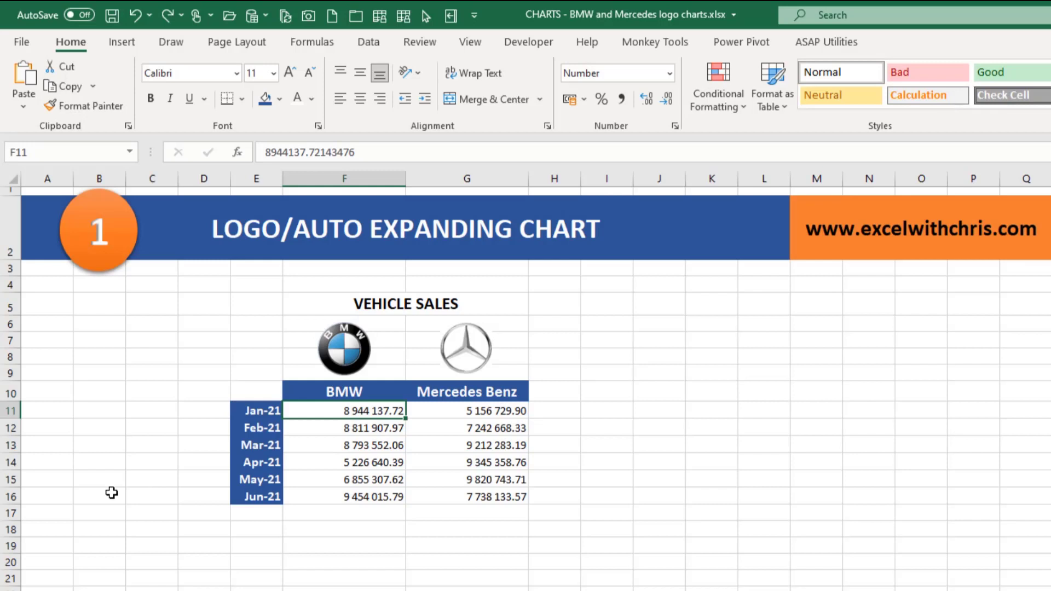
left_click(264, 517)
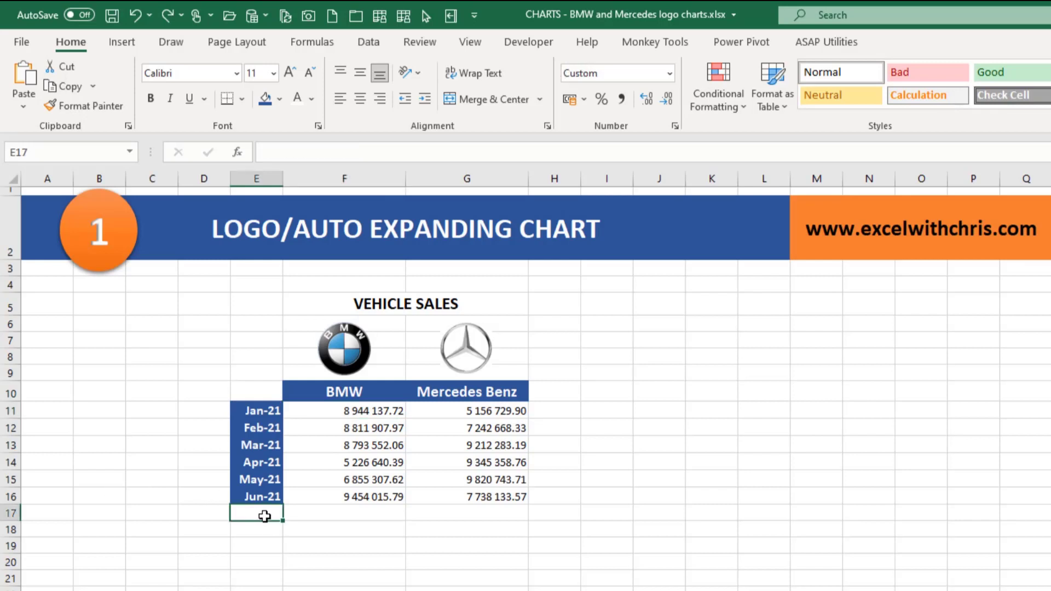
type("Jul 2021")
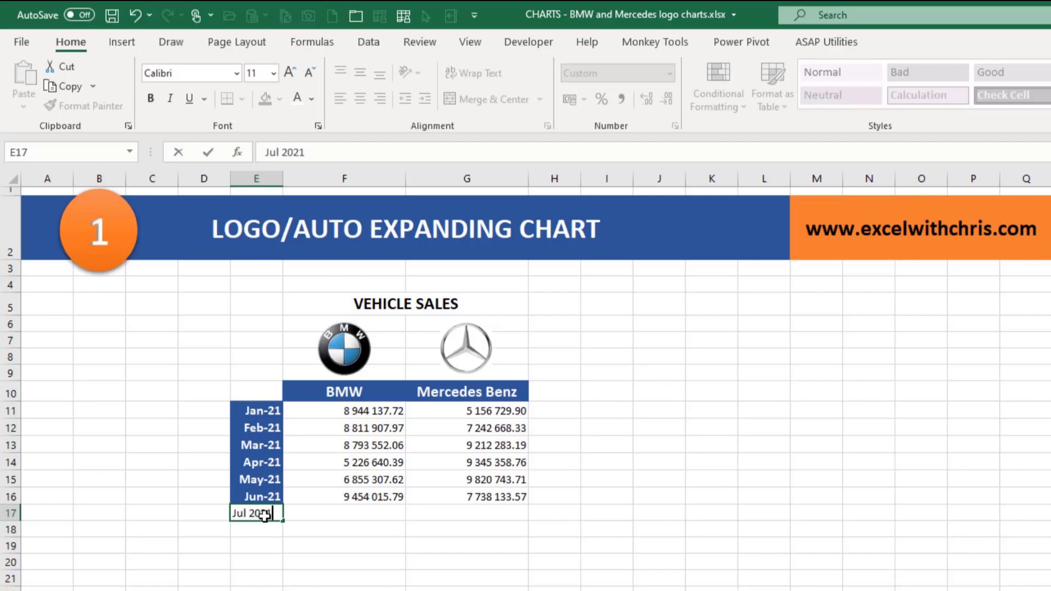
key("Return")
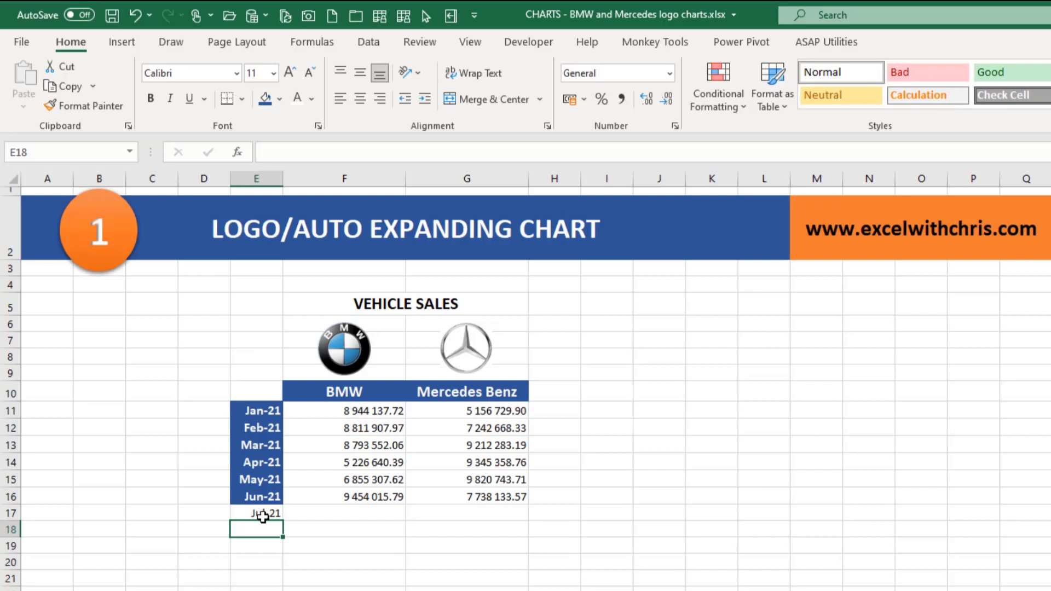
left_click(262, 515)
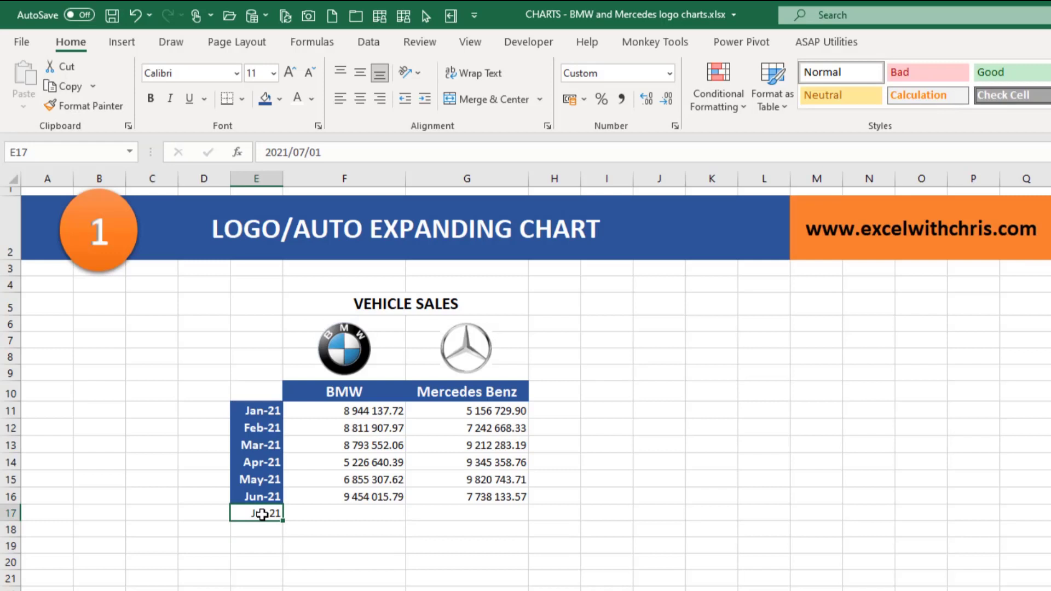
key("Delete")
Convert the vehicle sales range E10:G16 into a table with headers.
left_click(264, 393)
left_click_drag(265, 393, 499, 493)
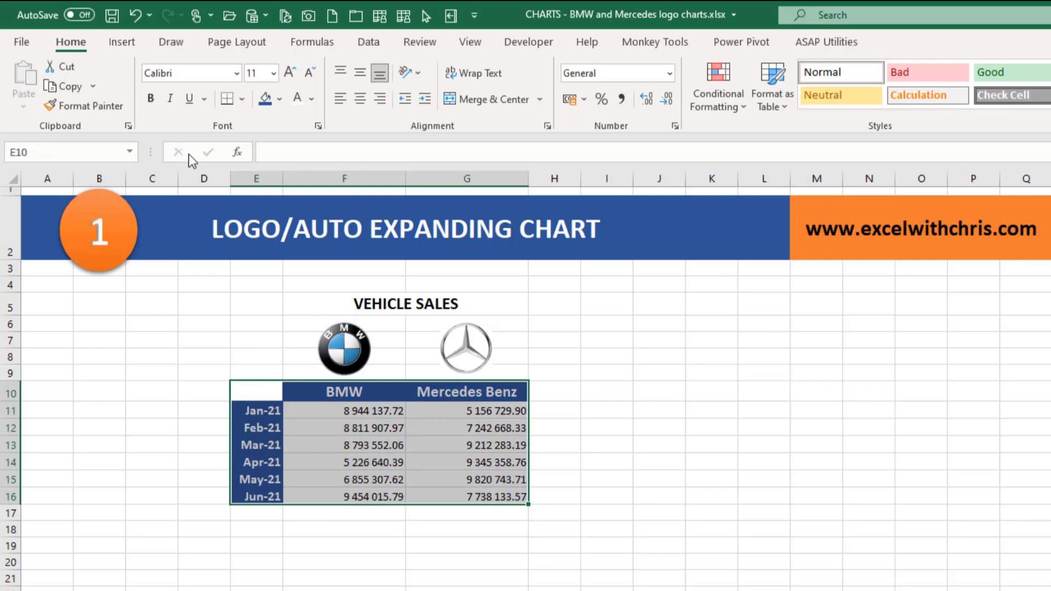
left_click(123, 43)
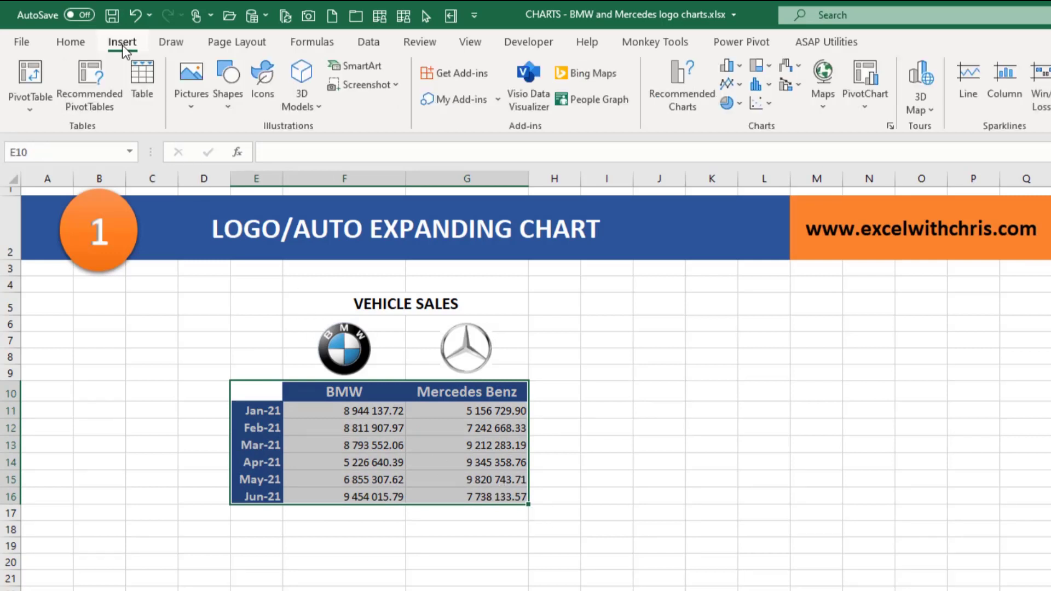
left_click(143, 78)
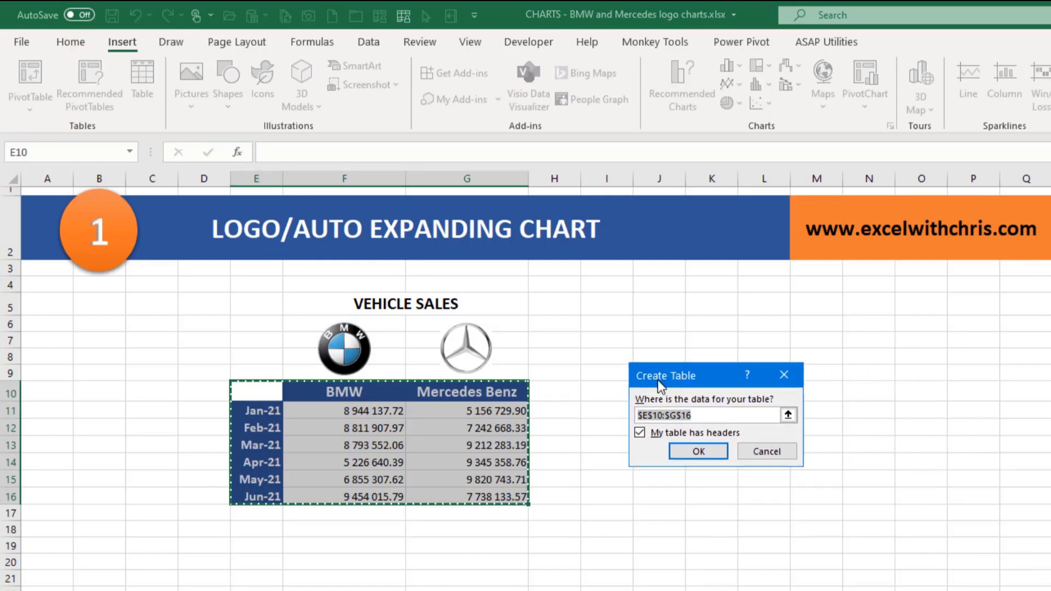
left_click(701, 452)
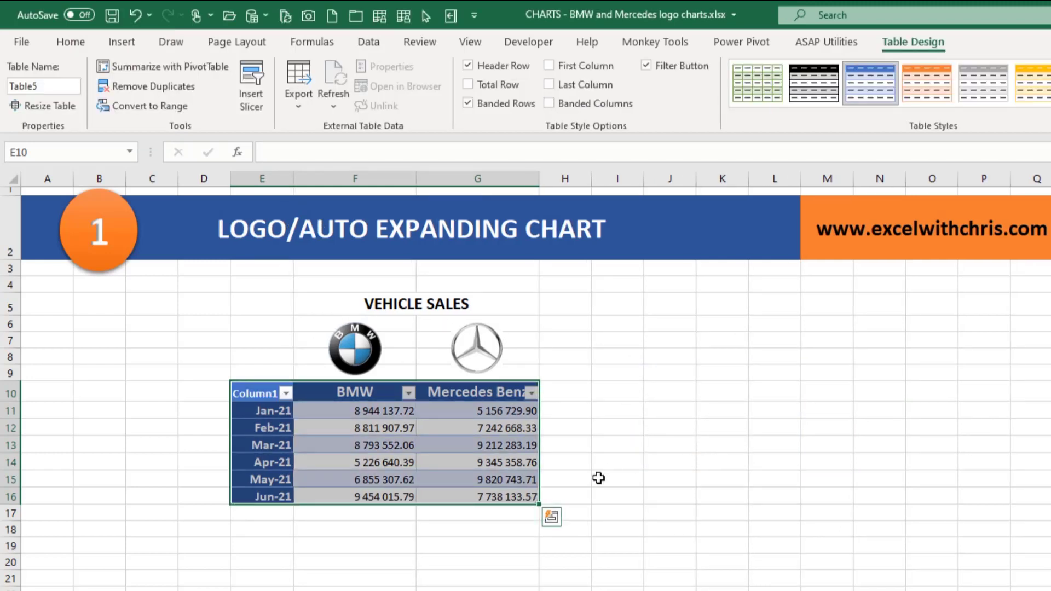
Turn off the filter buttons in the vehicle sales table's header row.
left_click(483, 446)
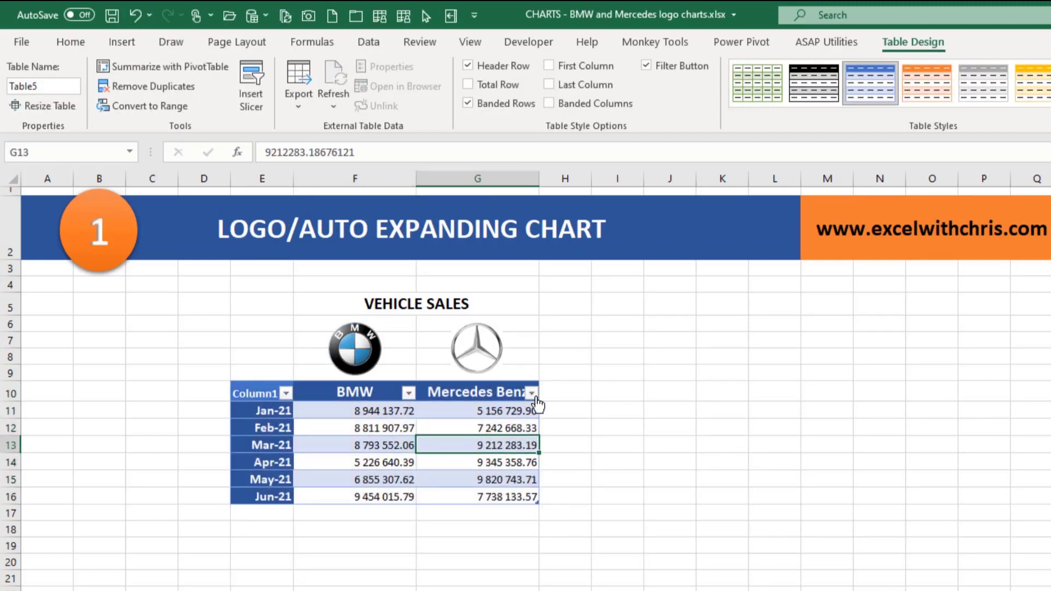
left_click(470, 427)
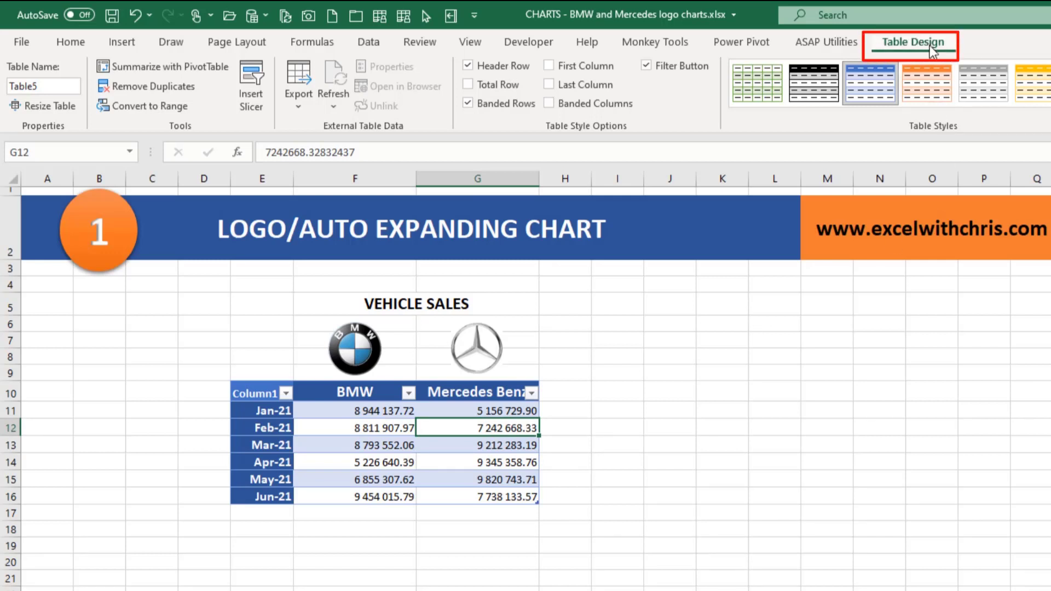
left_click(646, 66)
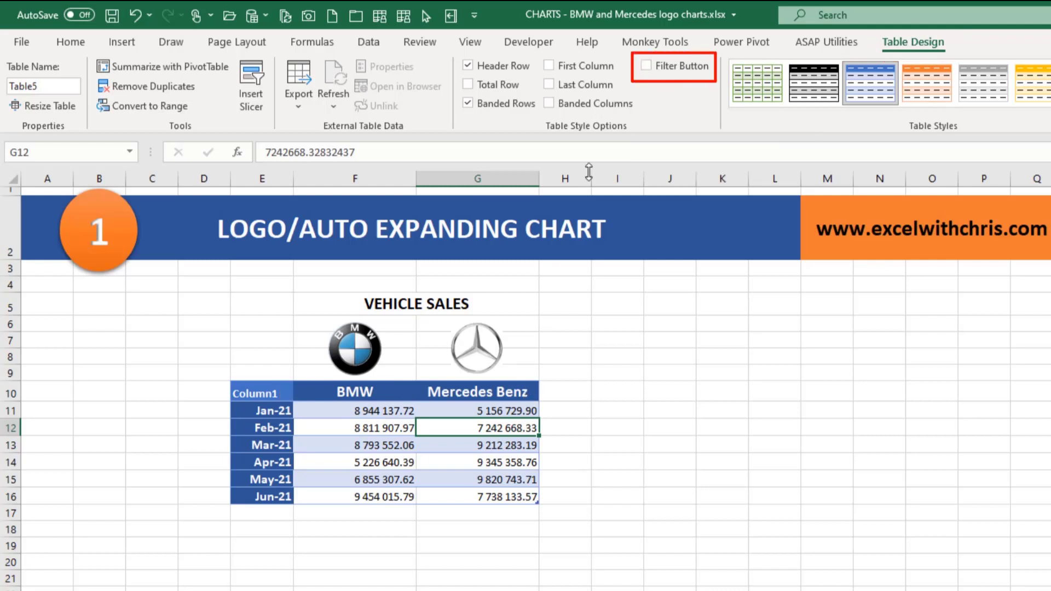
left_click(378, 425)
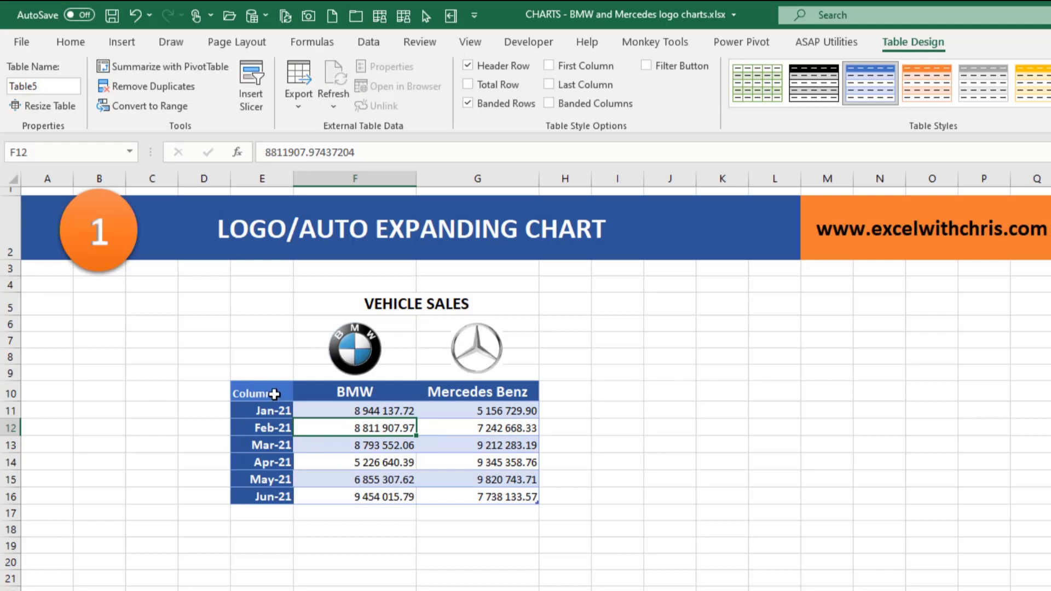
Hide the Column1 heading in cell E10 by giving the cell fill and its text the same dark blue as the other headers.
left_click(274, 394)
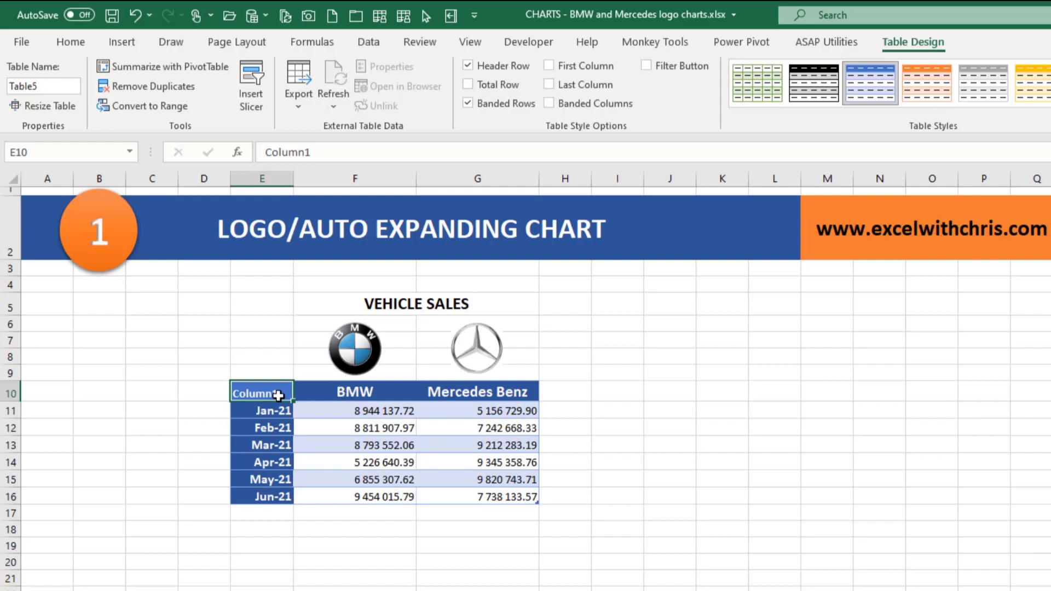
left_click(316, 388)
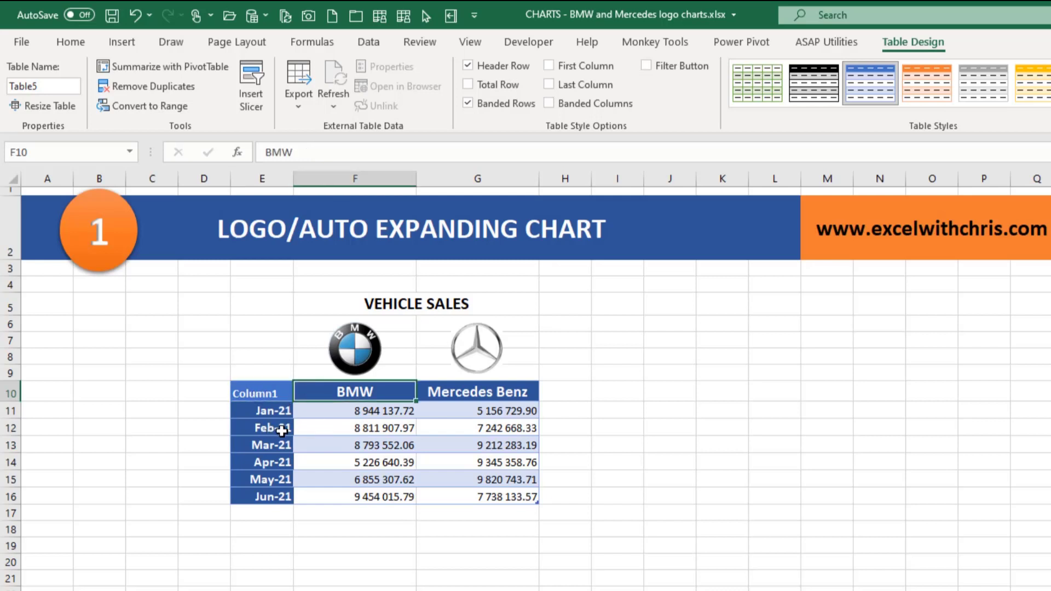
left_click(254, 416)
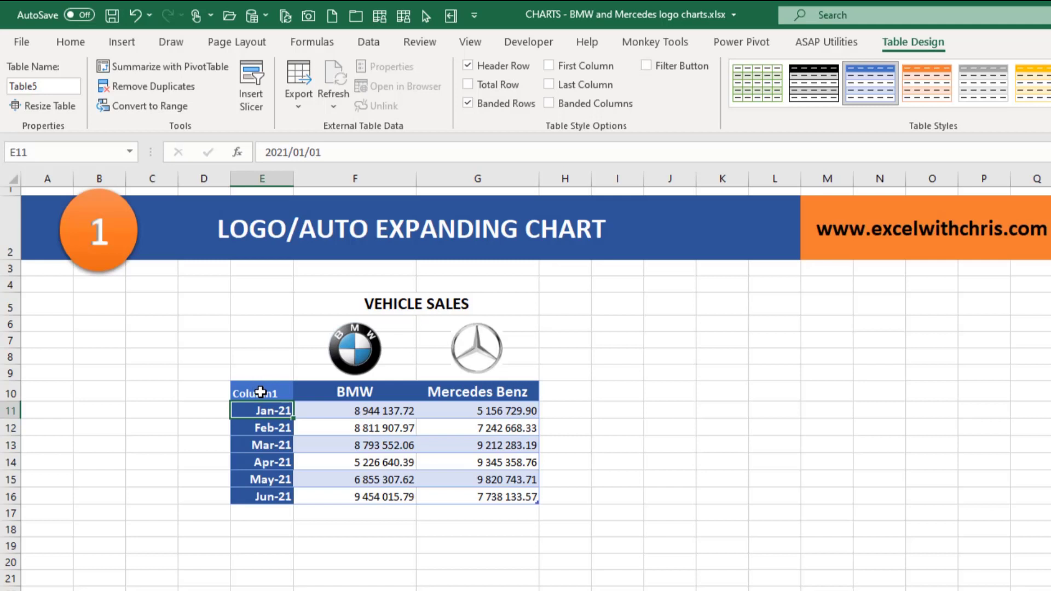
left_click(261, 392)
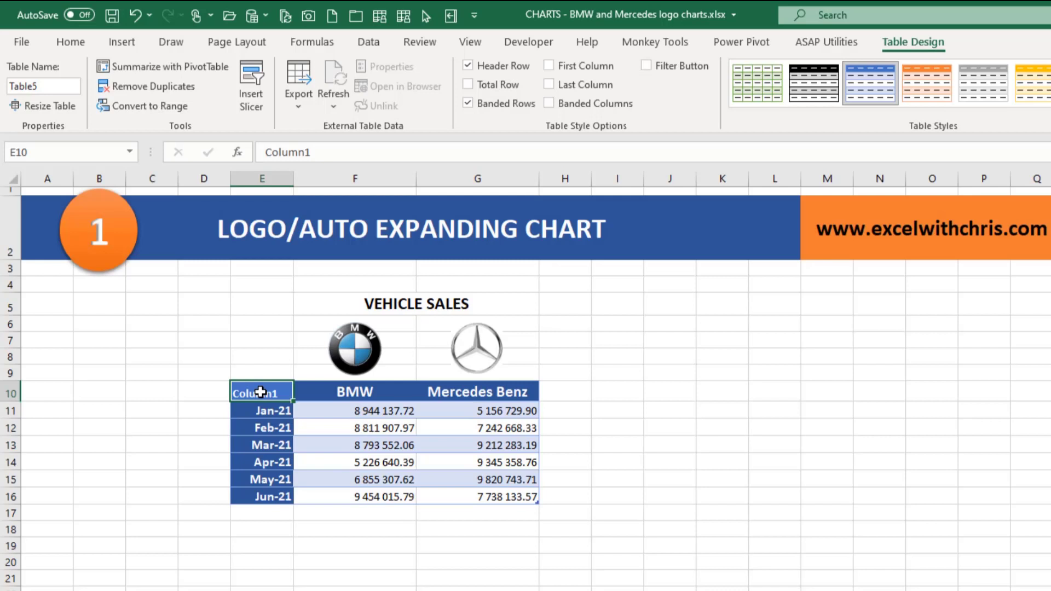
left_click(70, 41)
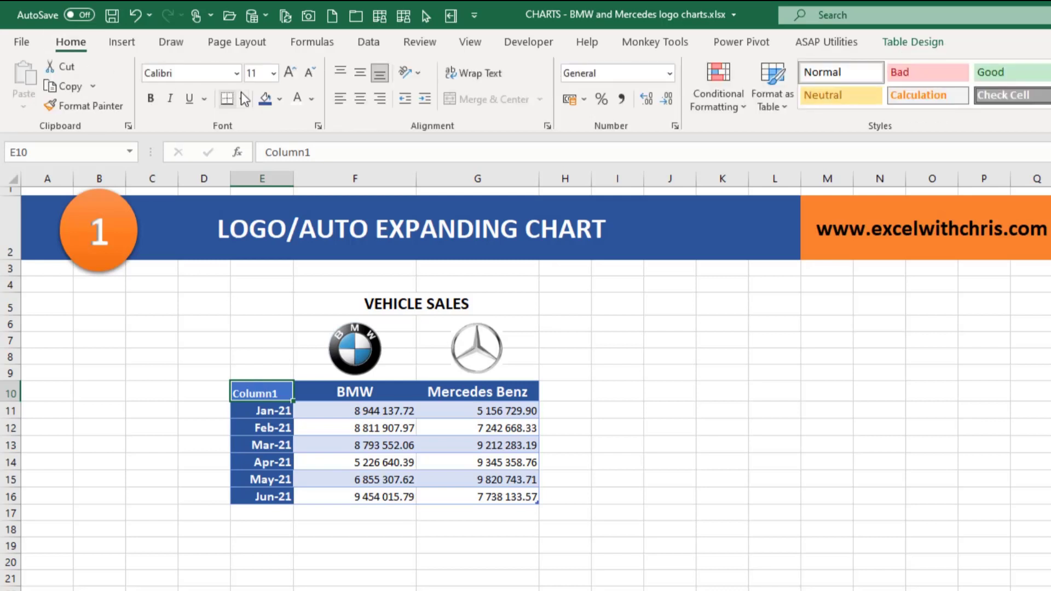
left_click(280, 99)
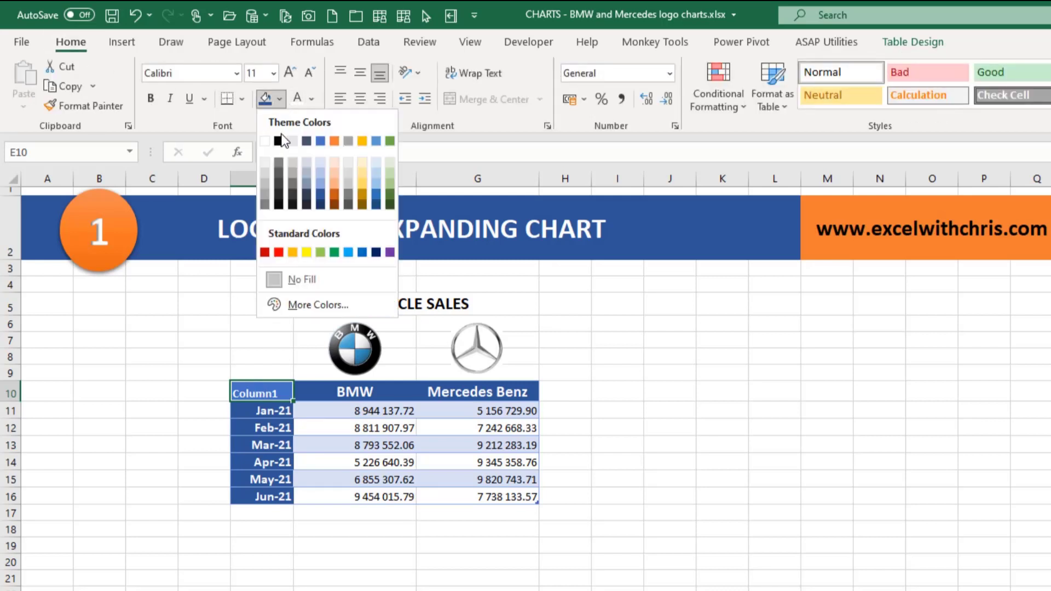
left_click(320, 195)
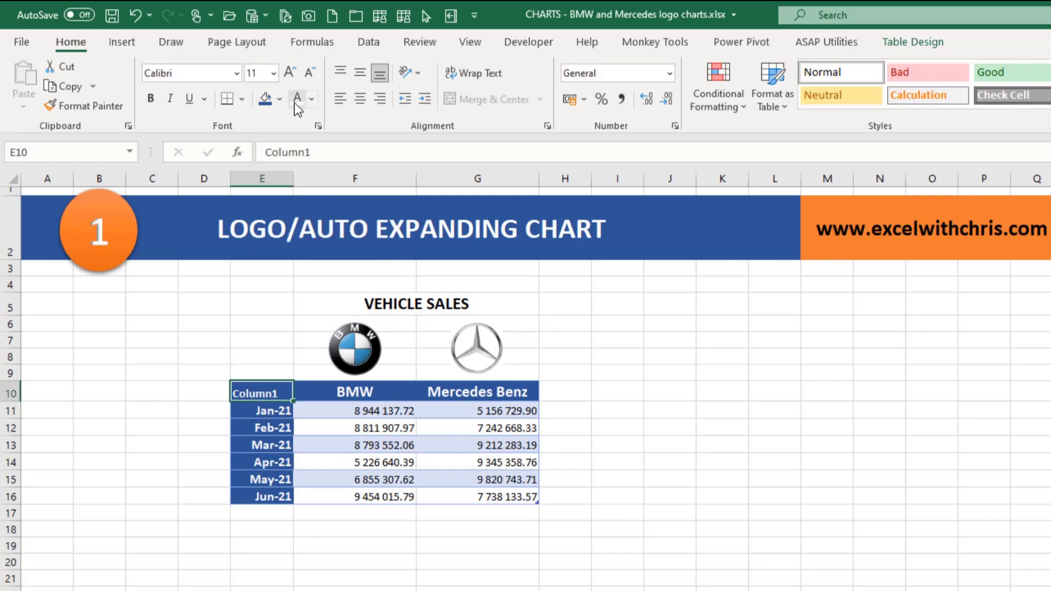
left_click(312, 99)
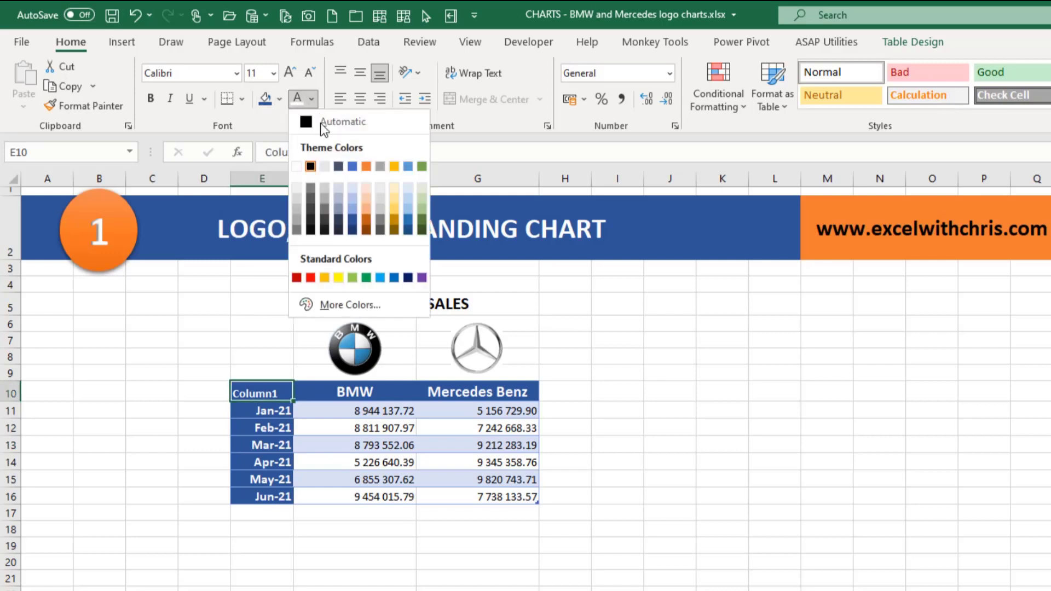
left_click(355, 219)
left_click(397, 410)
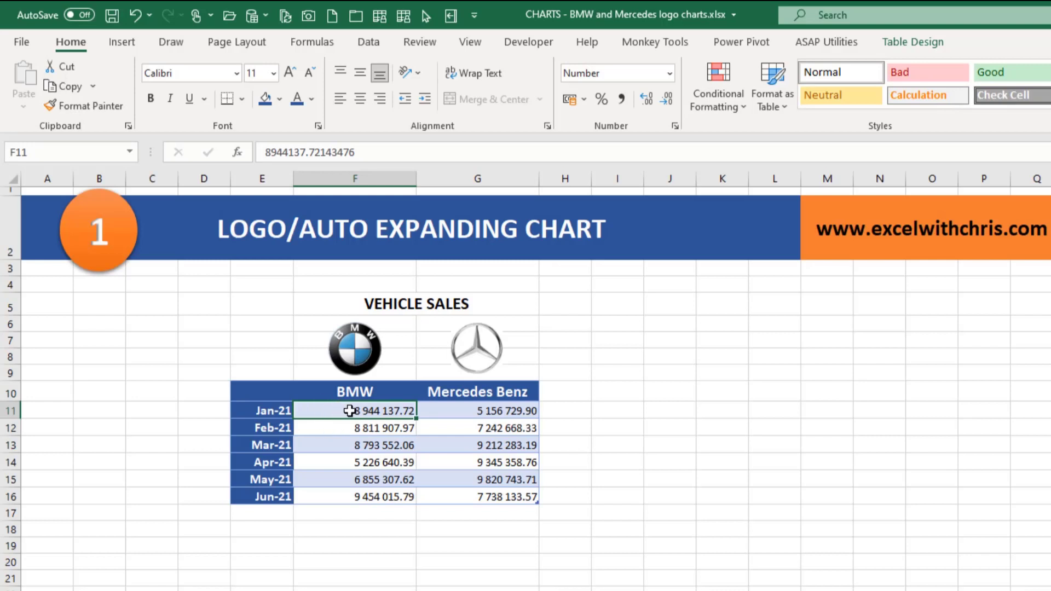
Insert a 2-D clustered column chart from the vehicle sales table and place it beside the table, starting near row 4.
left_click(122, 44)
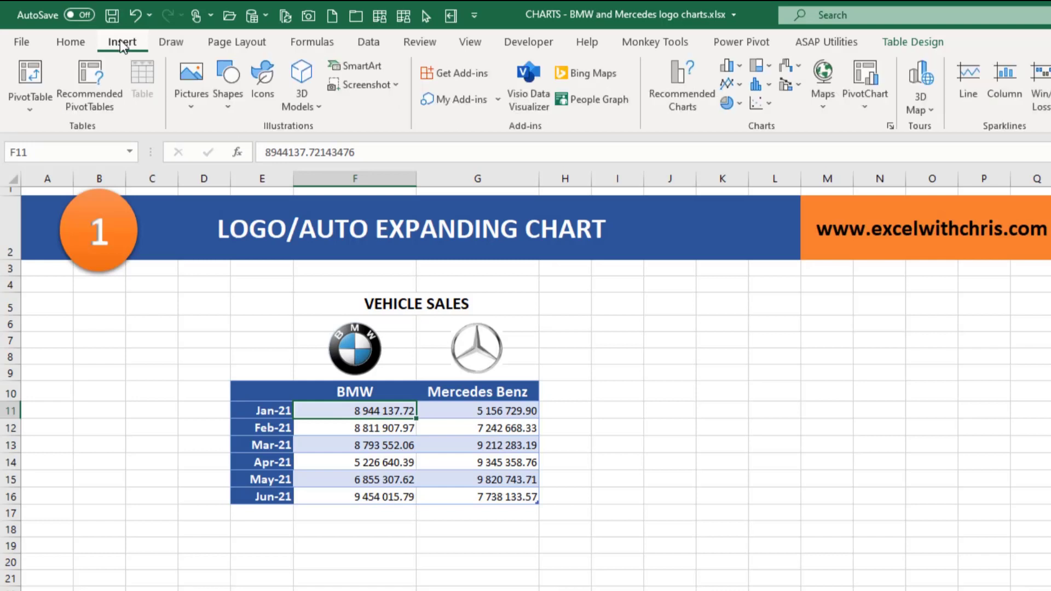
left_click(740, 66)
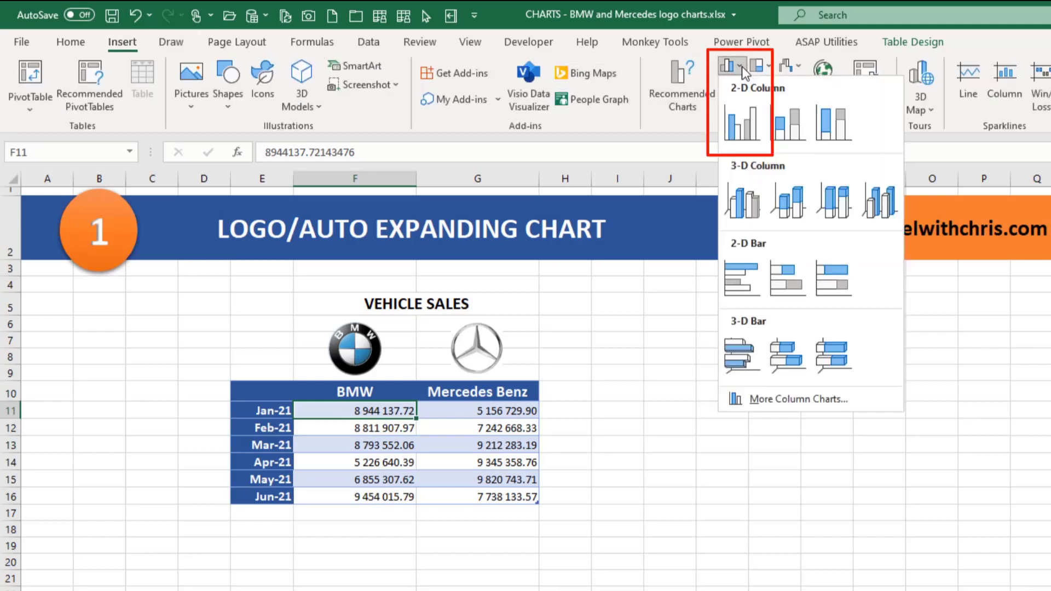
left_click(737, 119)
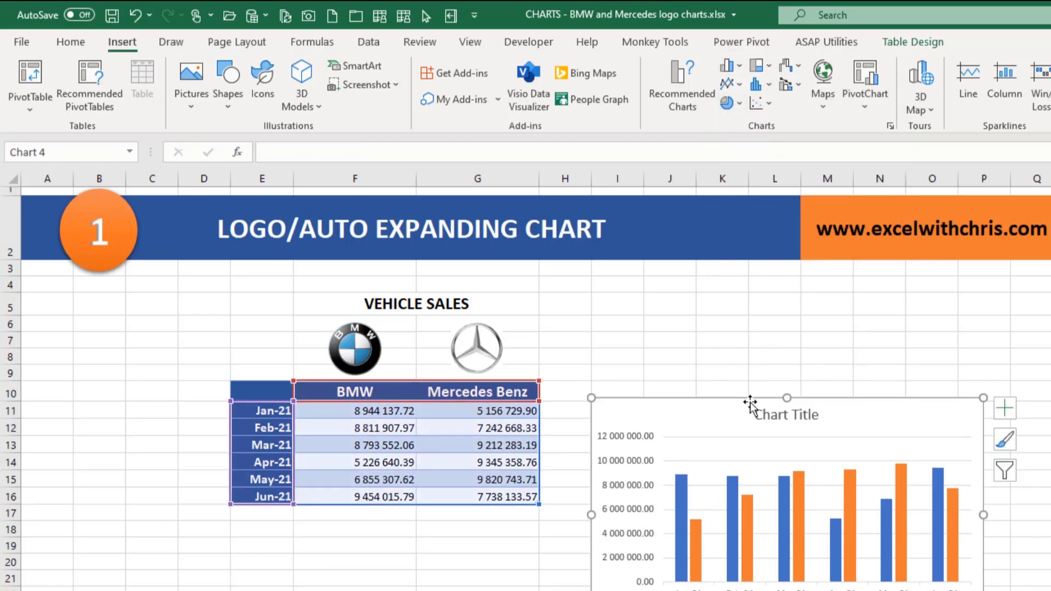
left_click_drag(734, 403, 840, 282)
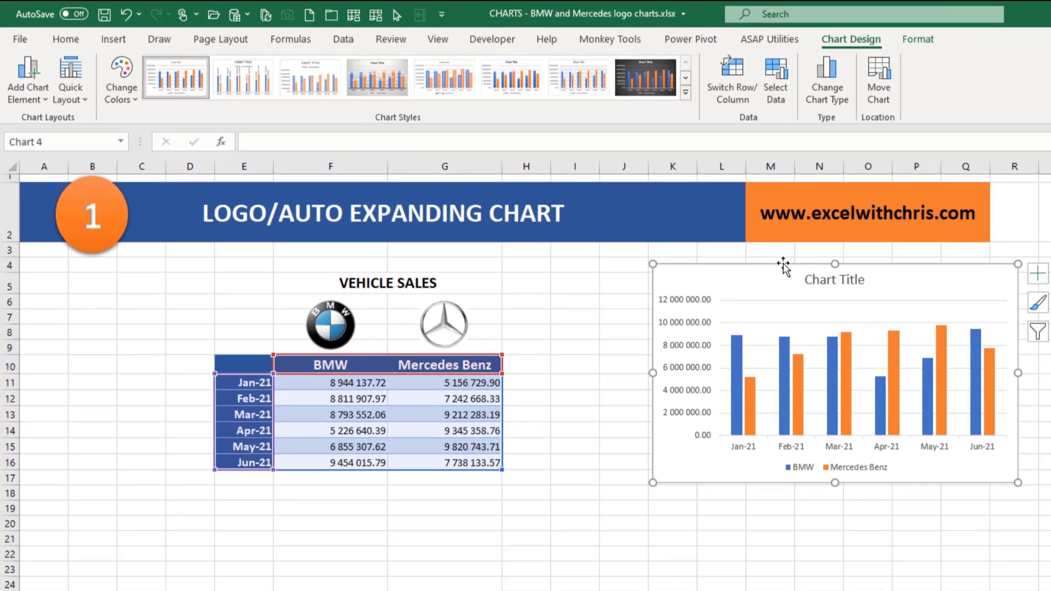
Copy the BMW logo above the table and paste it as the fill of the chart's BMW columns.
left_click(431, 323)
left_click(348, 320)
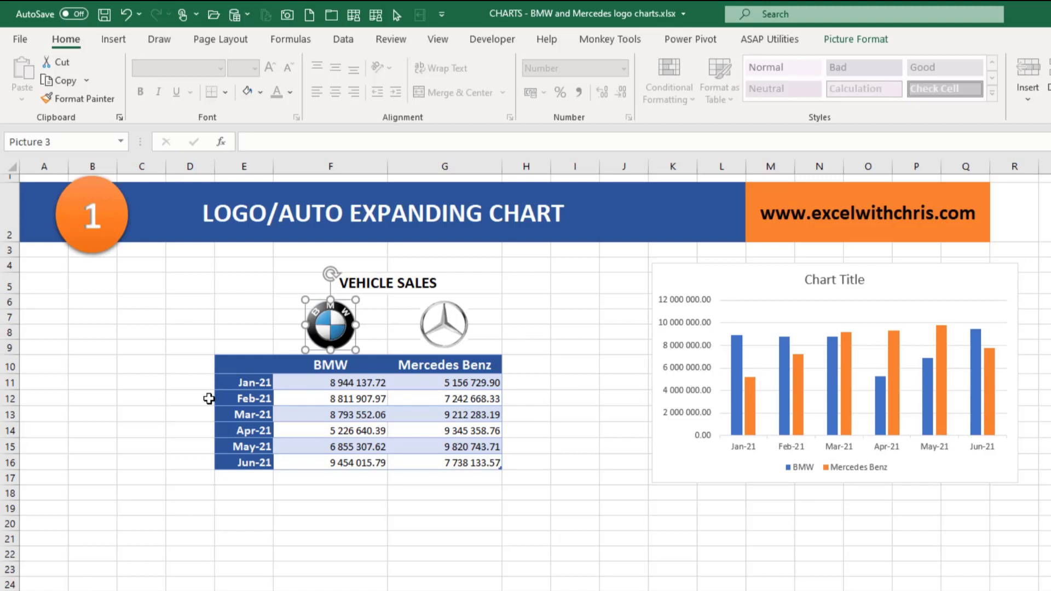
key("ctrl+c")
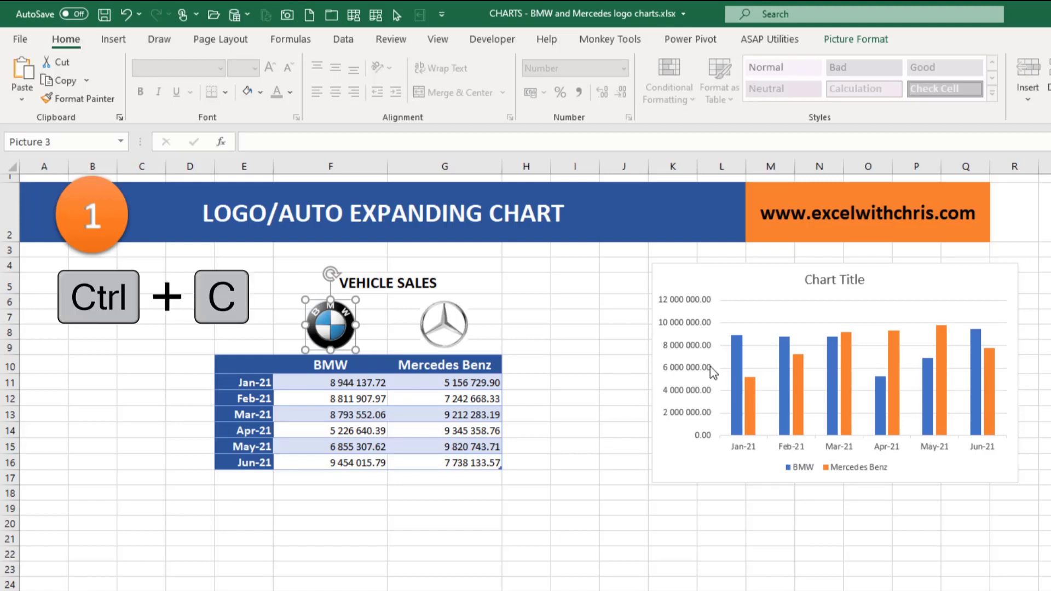
left_click(739, 360)
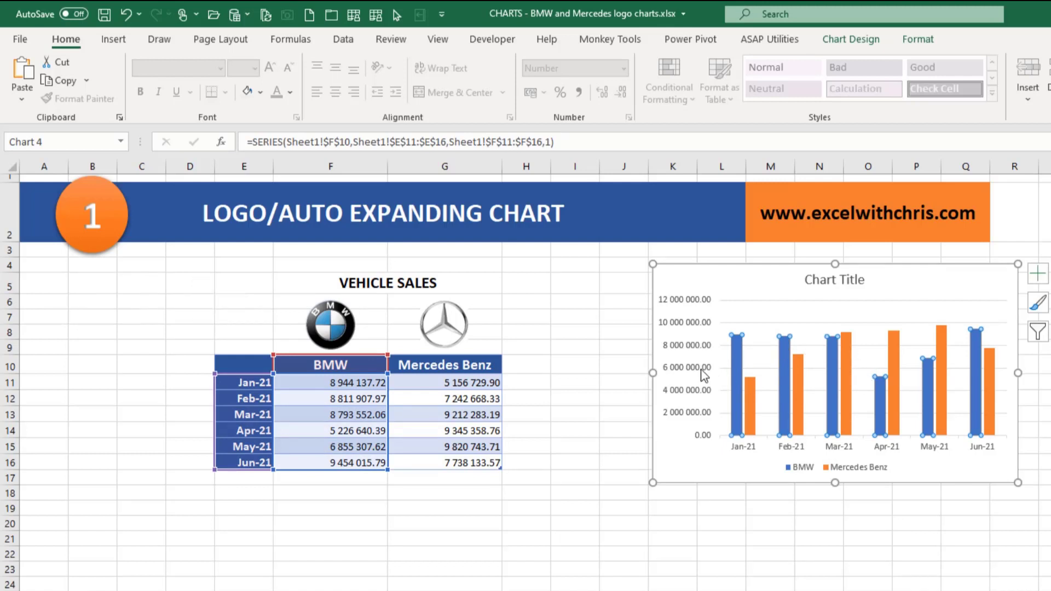
key("ctrl+v")
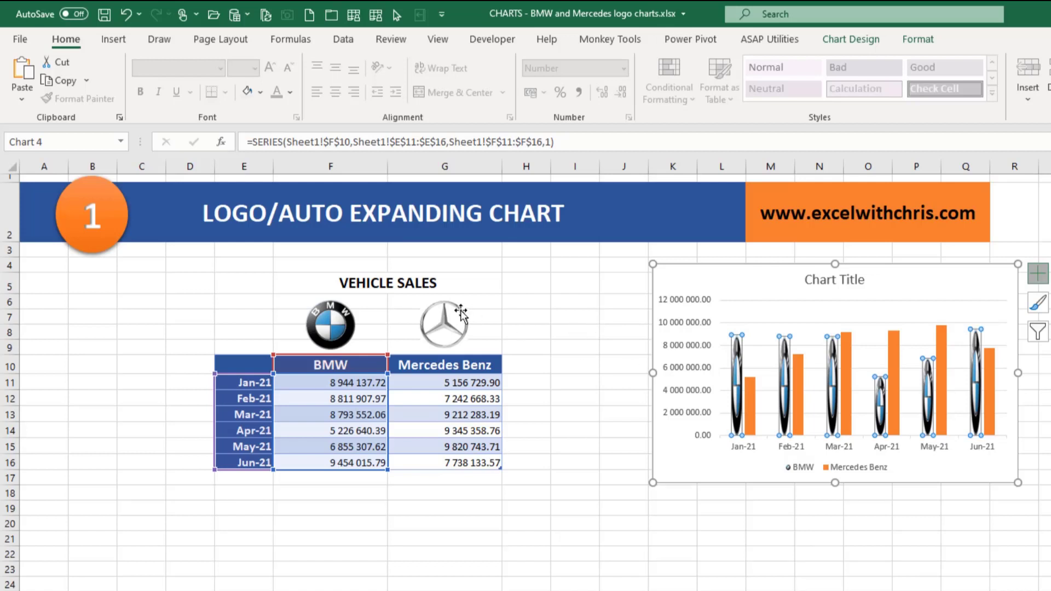
Copy the Mercedes Benz logo above the table and paste it as the fill of the chart's Mercedes Benz columns.
left_click(446, 324)
left_click(446, 324)
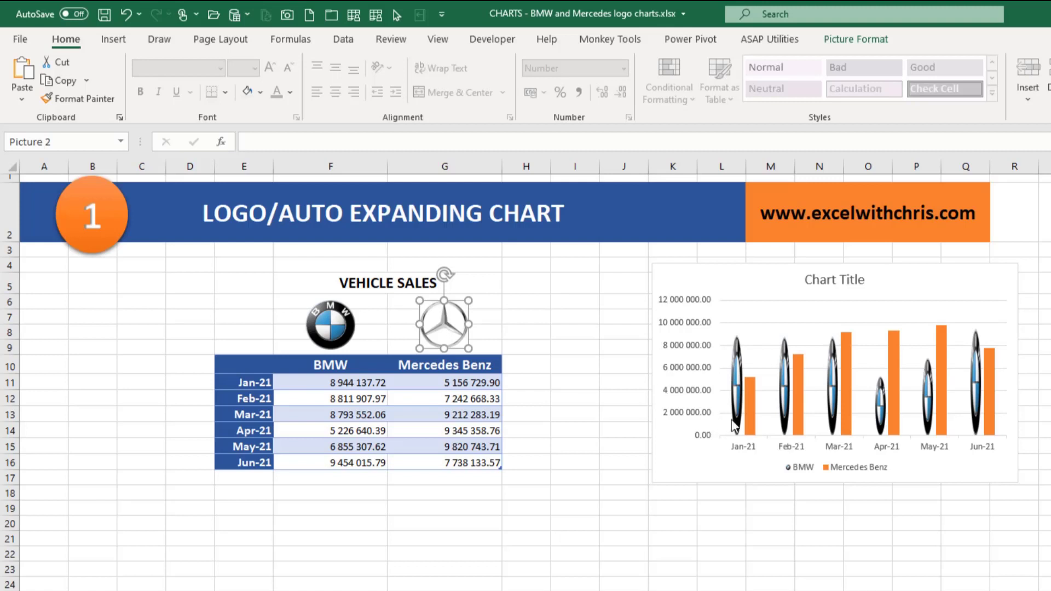
left_click(754, 405)
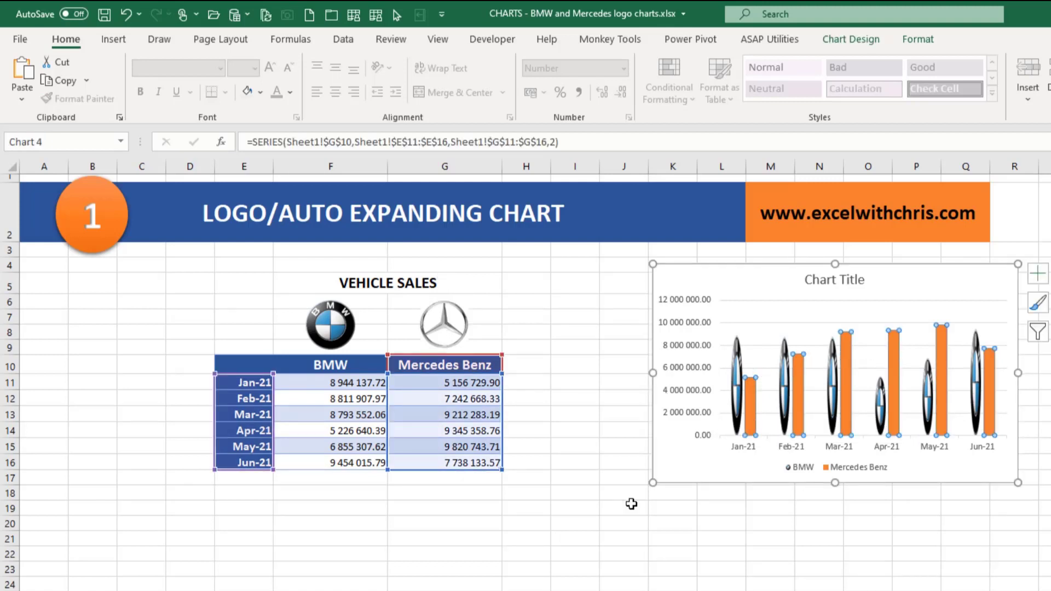
key("ctrl+v")
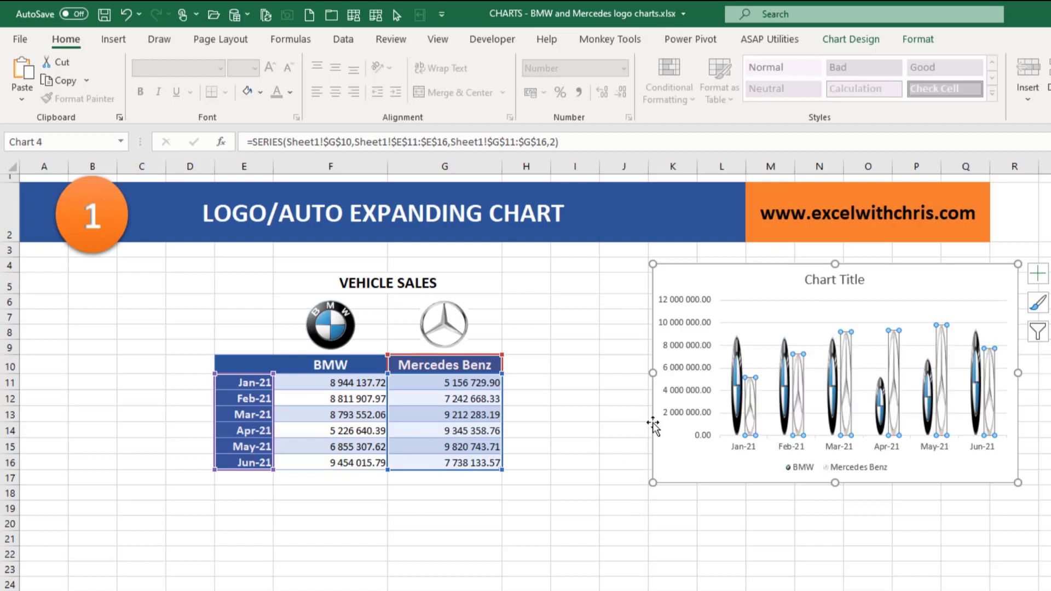
Set the picture fill of both the BMW and the Mercedes Benz columns to Stack.
mouse_move(734, 376)
left_click(737, 370)
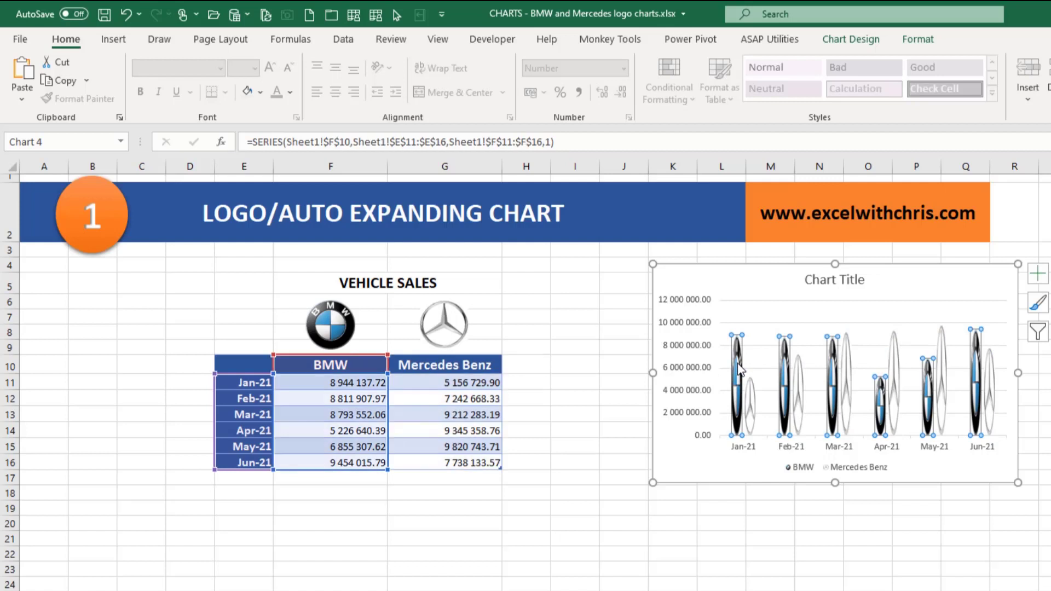
key("ctrl+1")
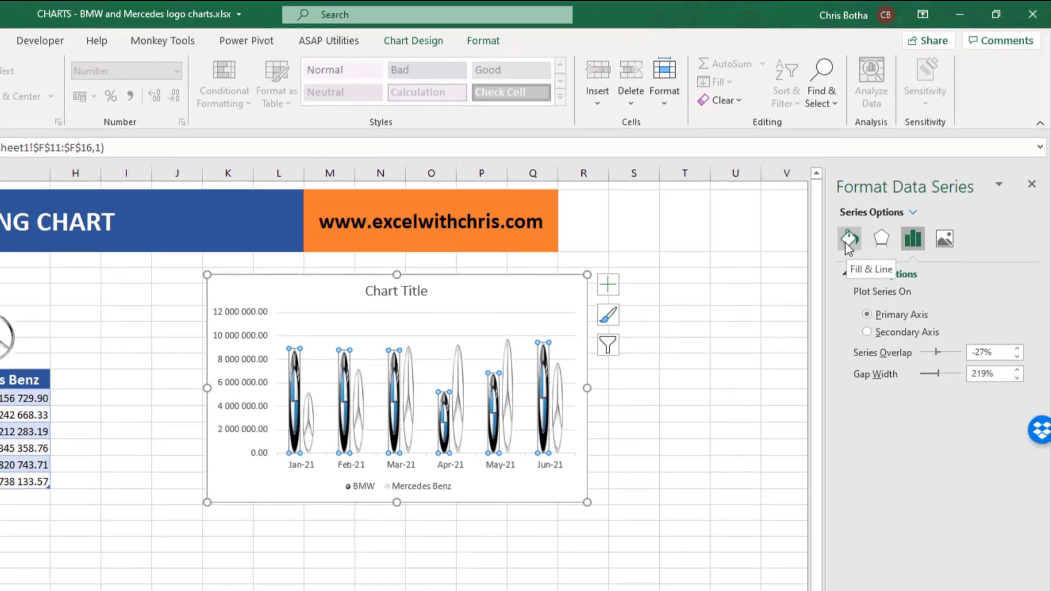
left_click(848, 239)
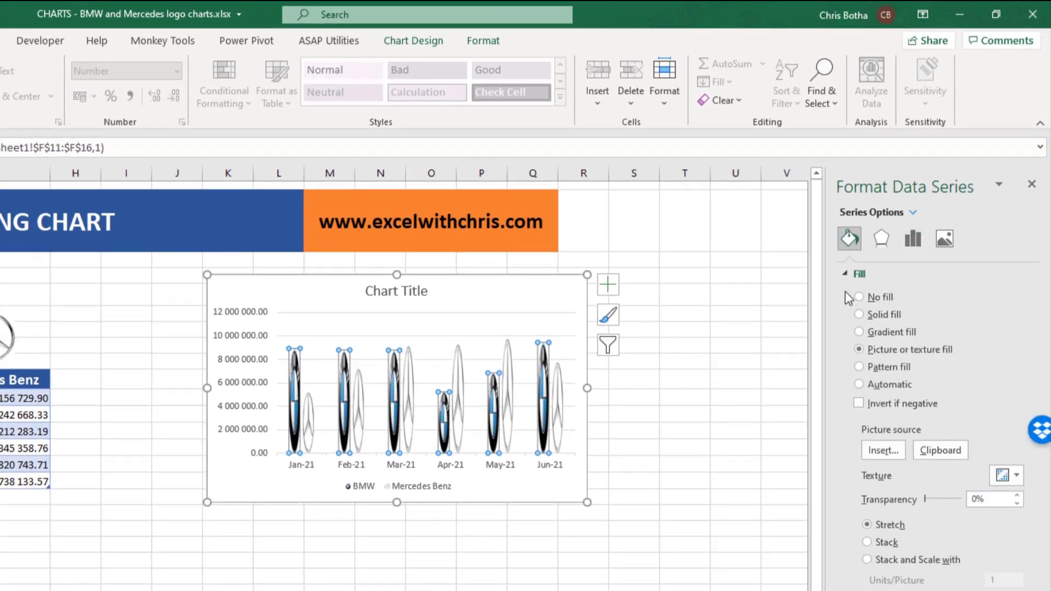
left_click(867, 542)
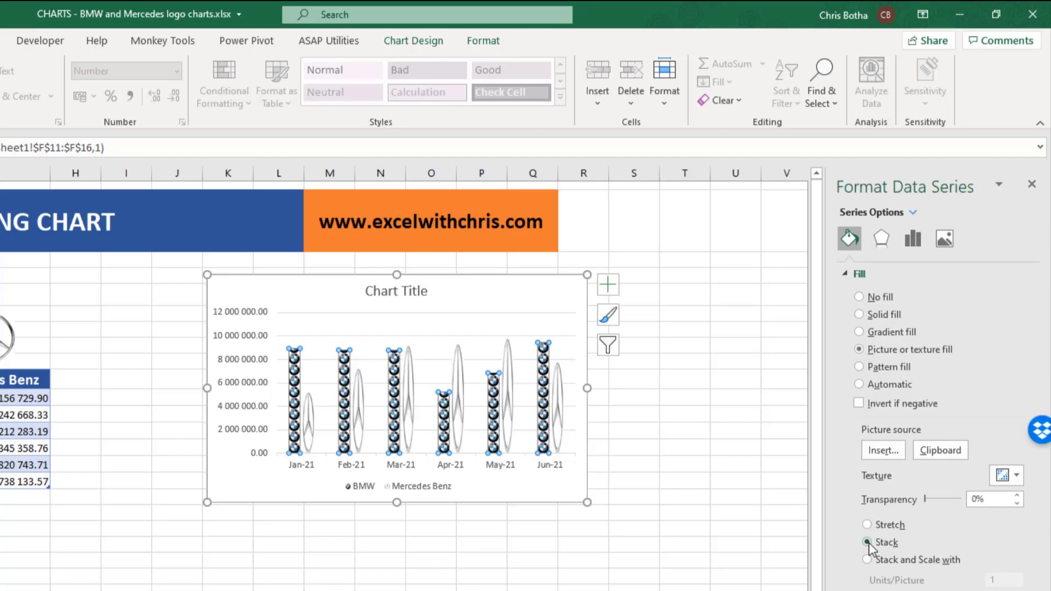
left_click(312, 425)
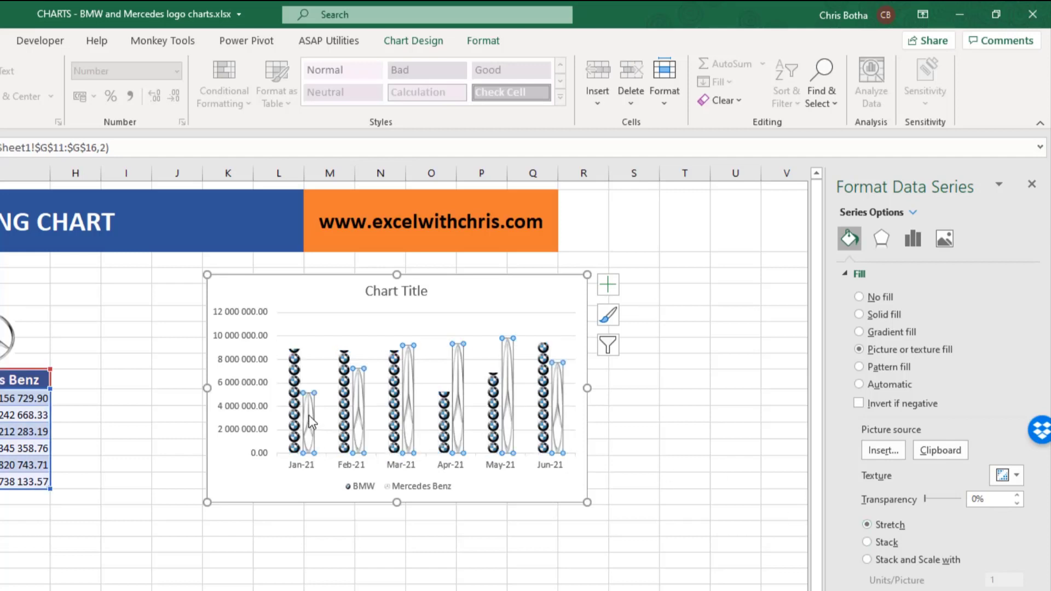
left_click(869, 543)
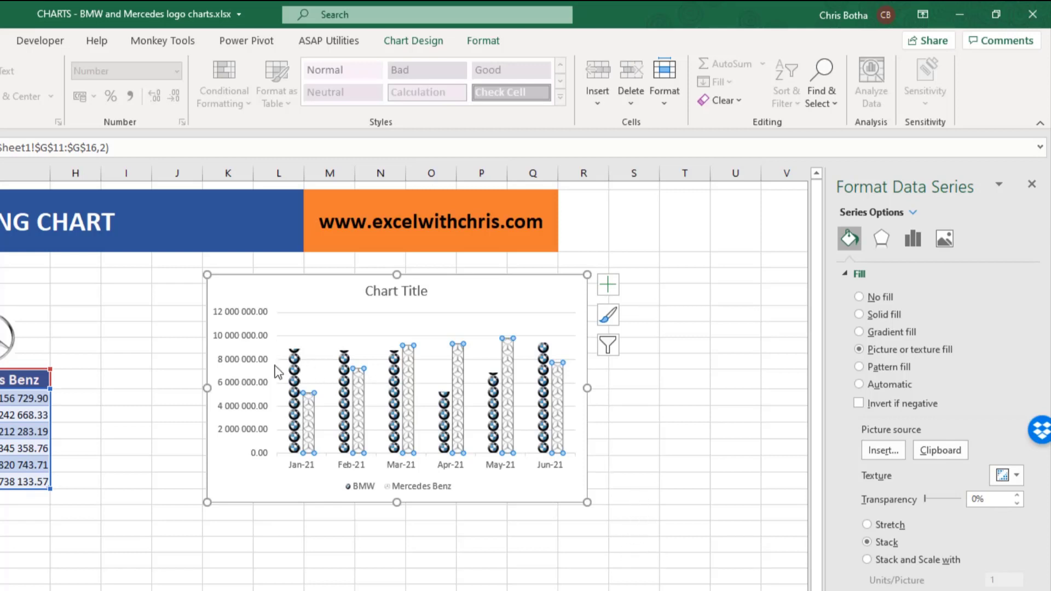
Set the columns' gap width to 89% and the series overlap to 0%.
left_click(296, 377)
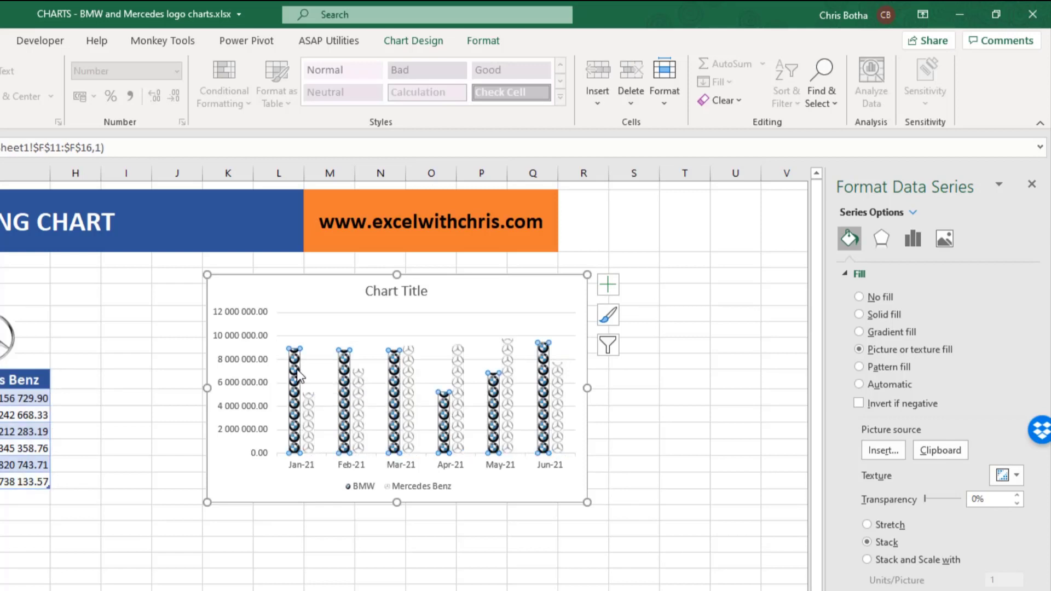
left_click(912, 241)
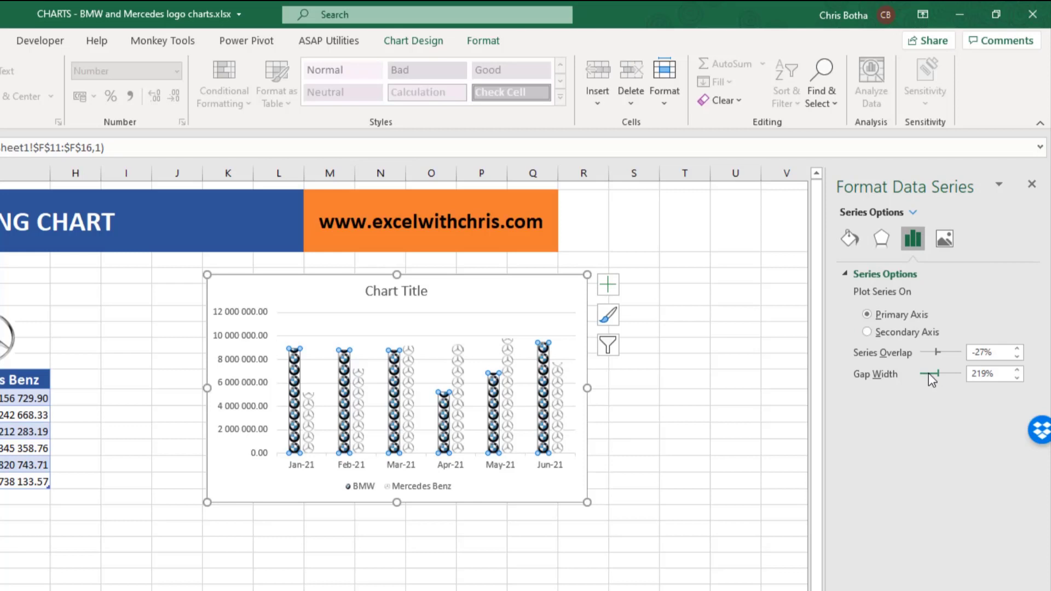
left_click_drag(929, 374, 923, 374)
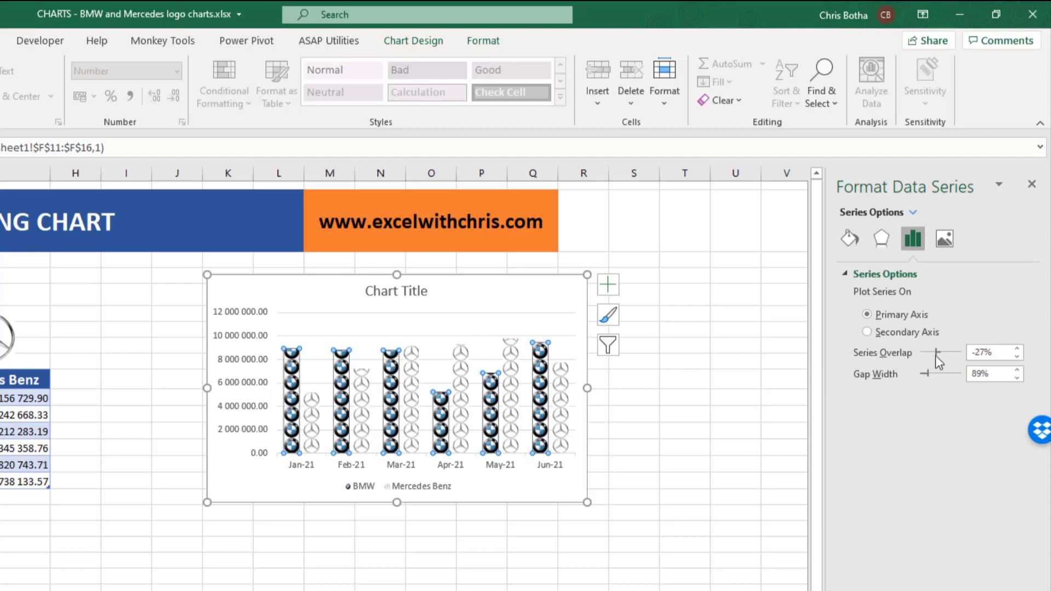
left_click(1017, 350)
left_click(1017, 349)
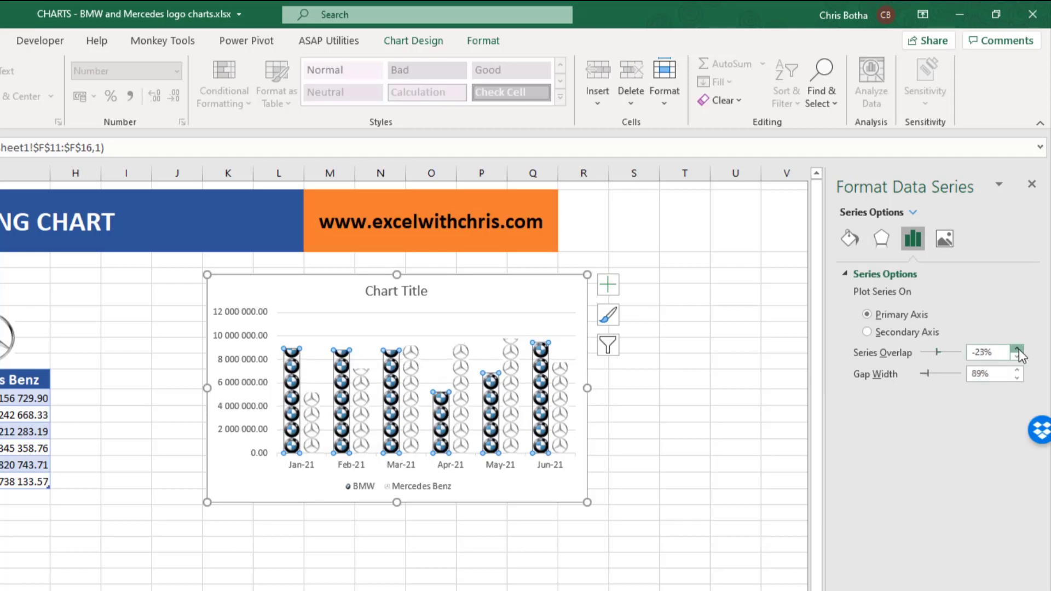
left_click(1017, 349)
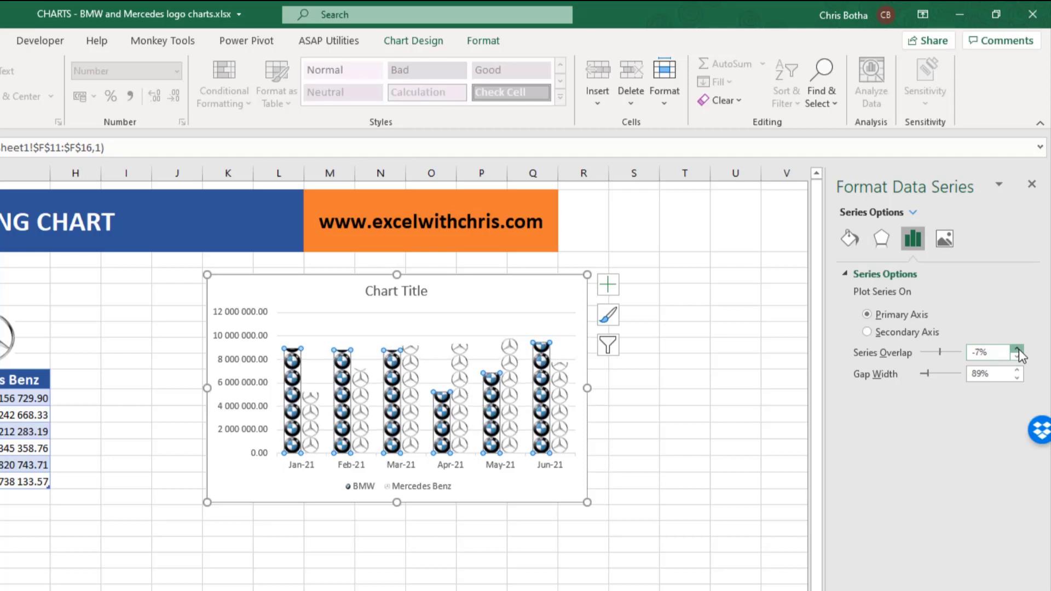
left_click(1017, 350)
left_click(1017, 350)
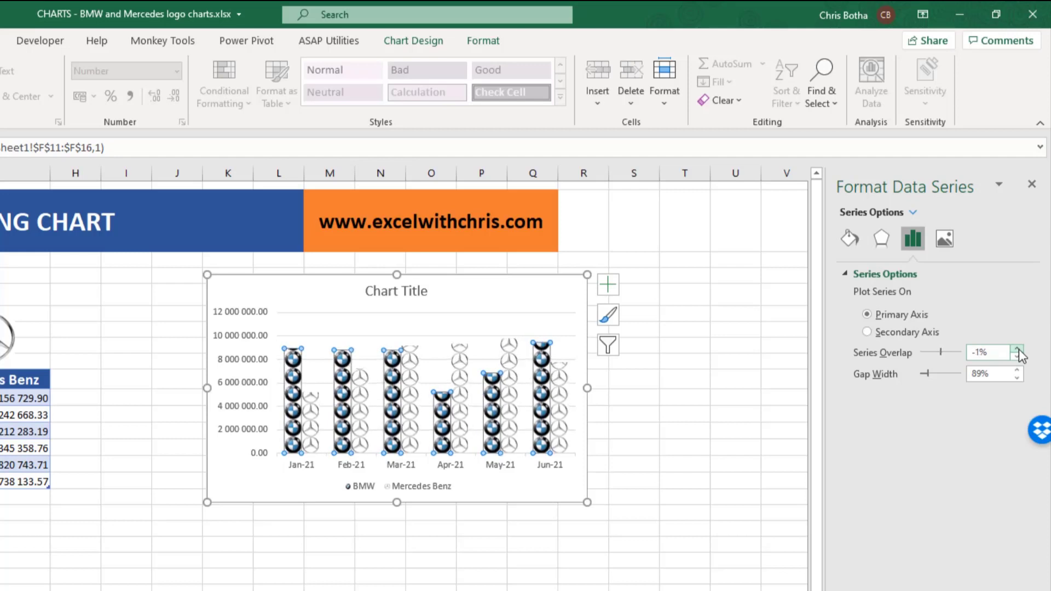
left_click(1017, 350)
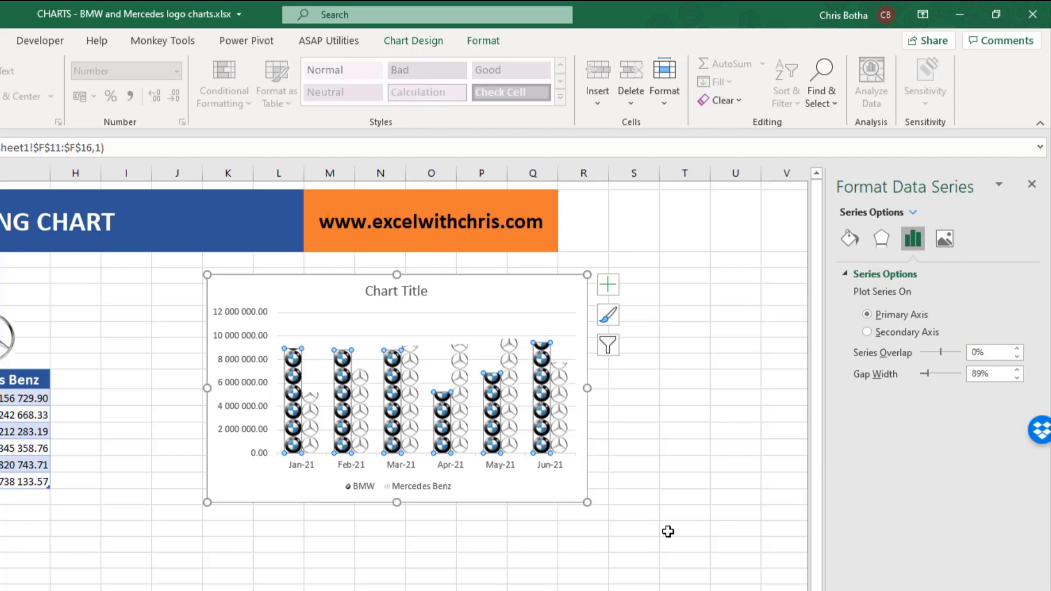
left_click(651, 524)
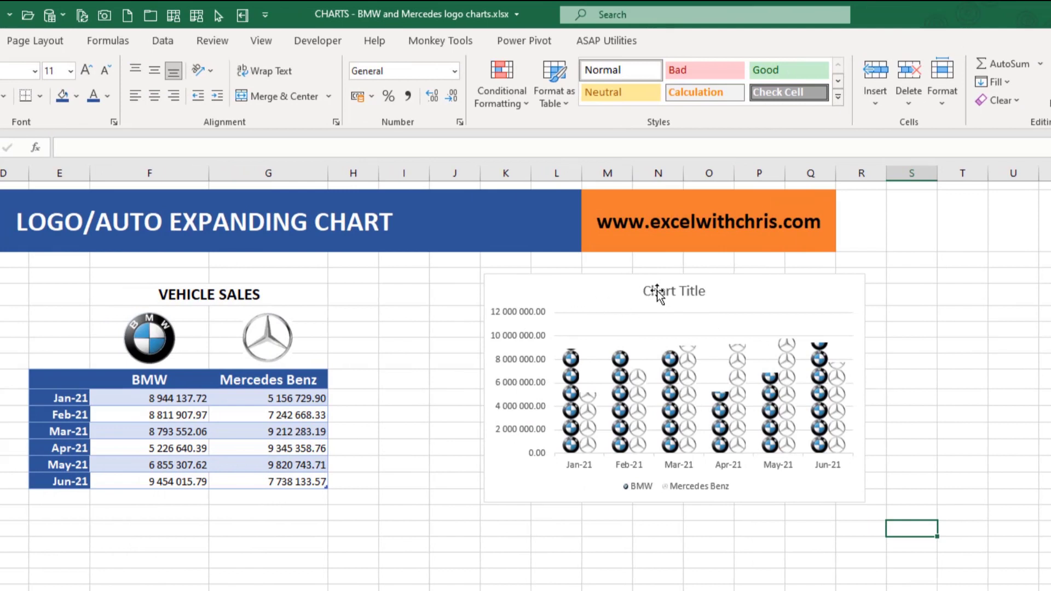
Link the chart title to the VEHICLE SALES heading with the reference =Sheet1!$F$5.
left_click(657, 292)
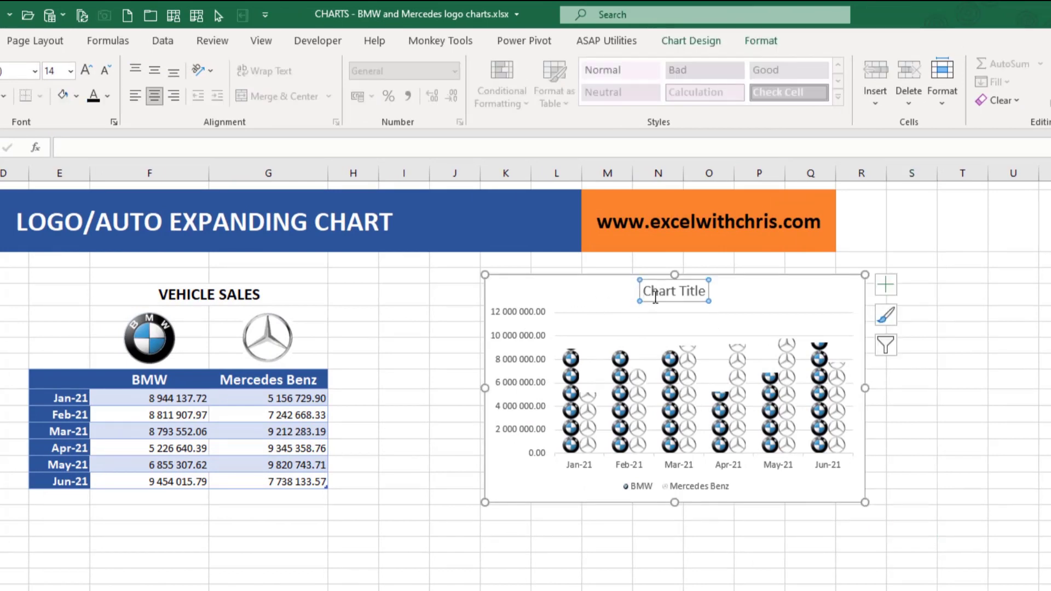
left_click(151, 296)
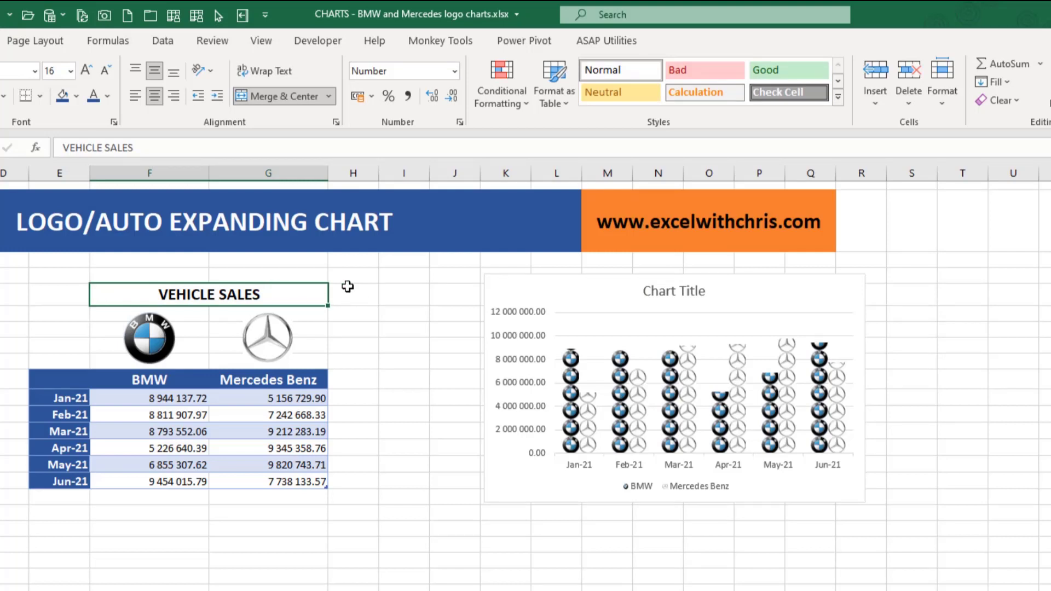
left_click(645, 292)
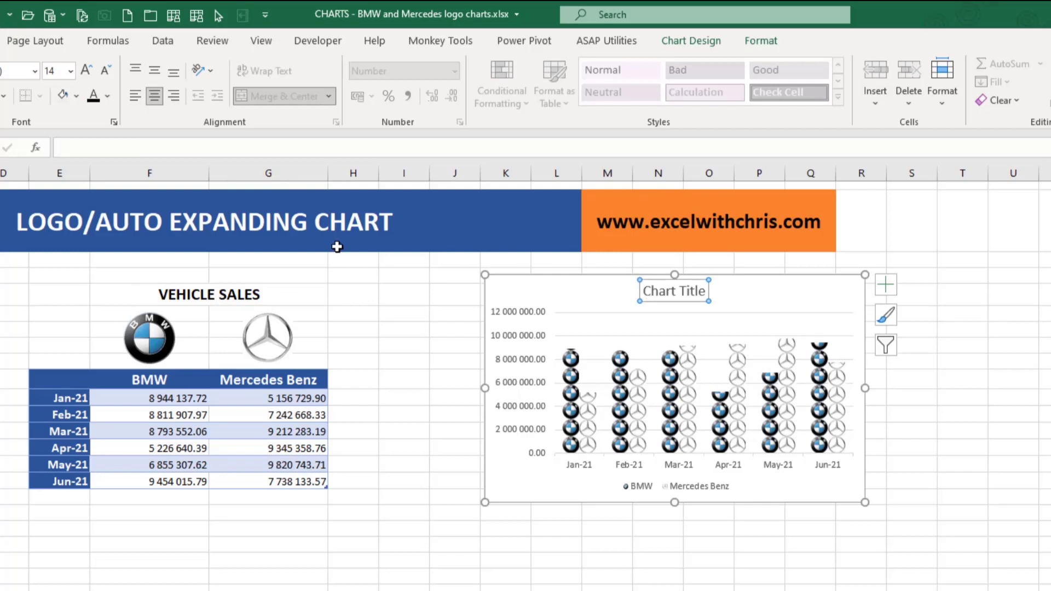
left_click(90, 148)
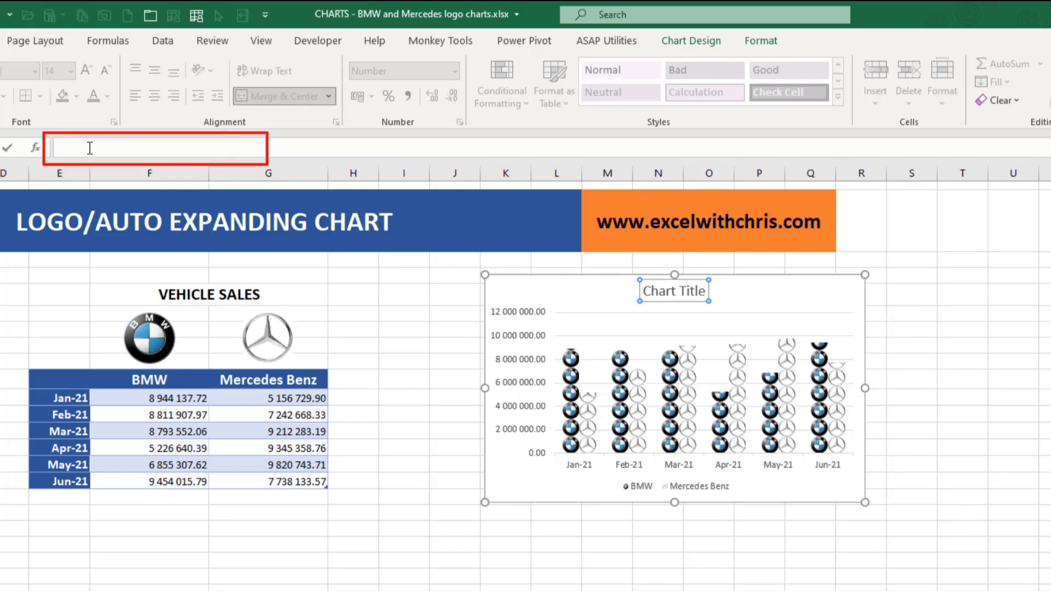
type("=")
left_click(105, 294)
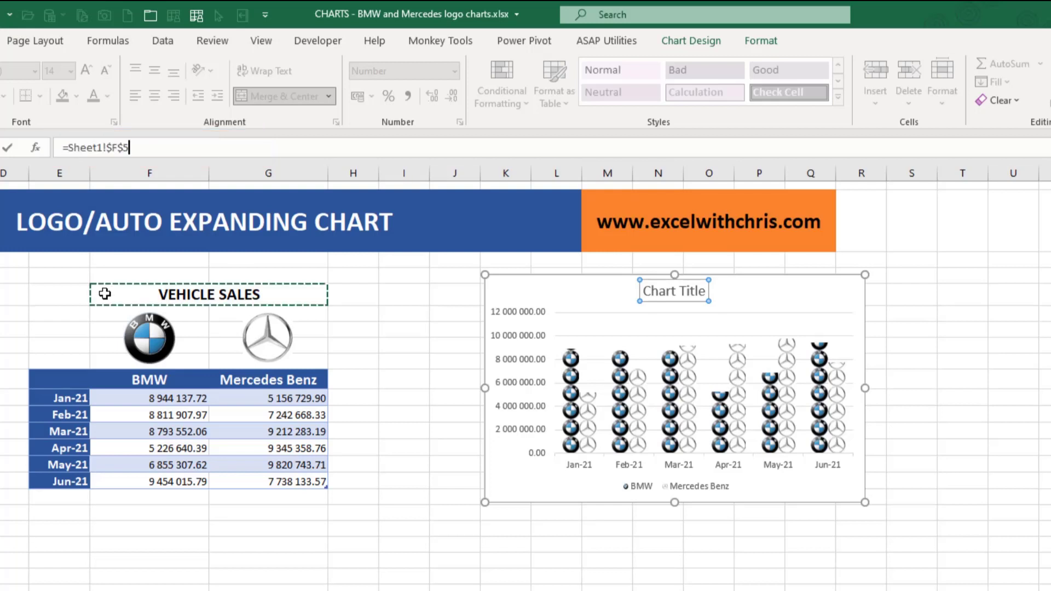
key("Return")
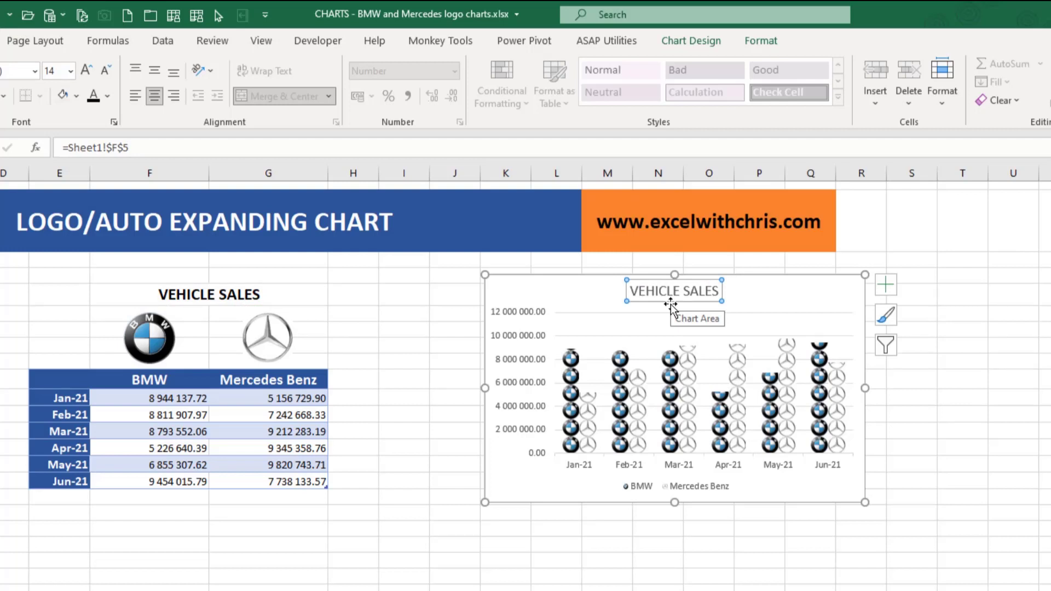
Extend the heading above the logos to read VEHICLE SALES 2021.
left_click(274, 296)
double_click(275, 296)
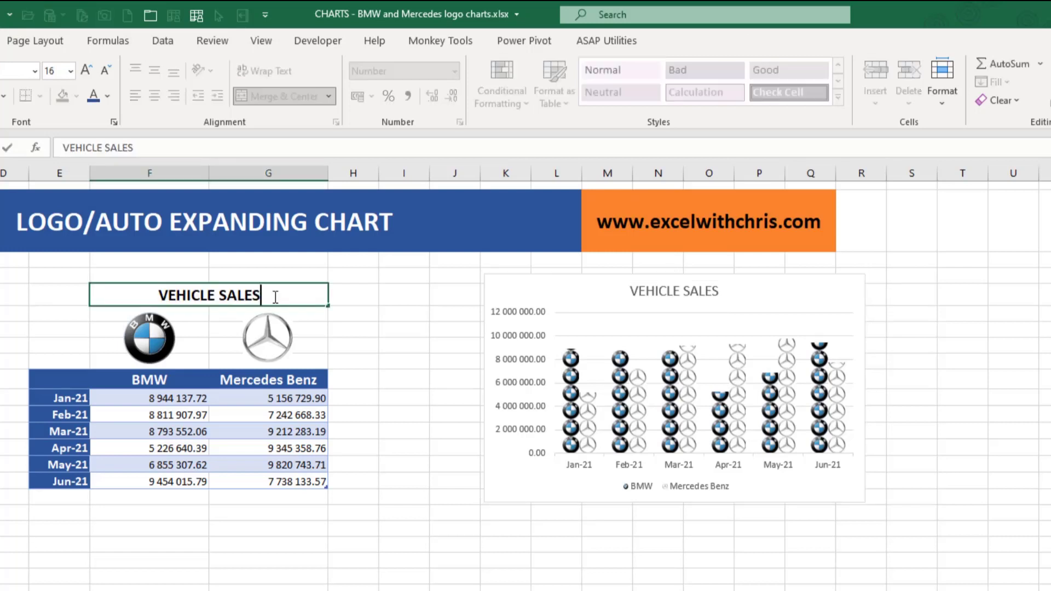
type("2021")
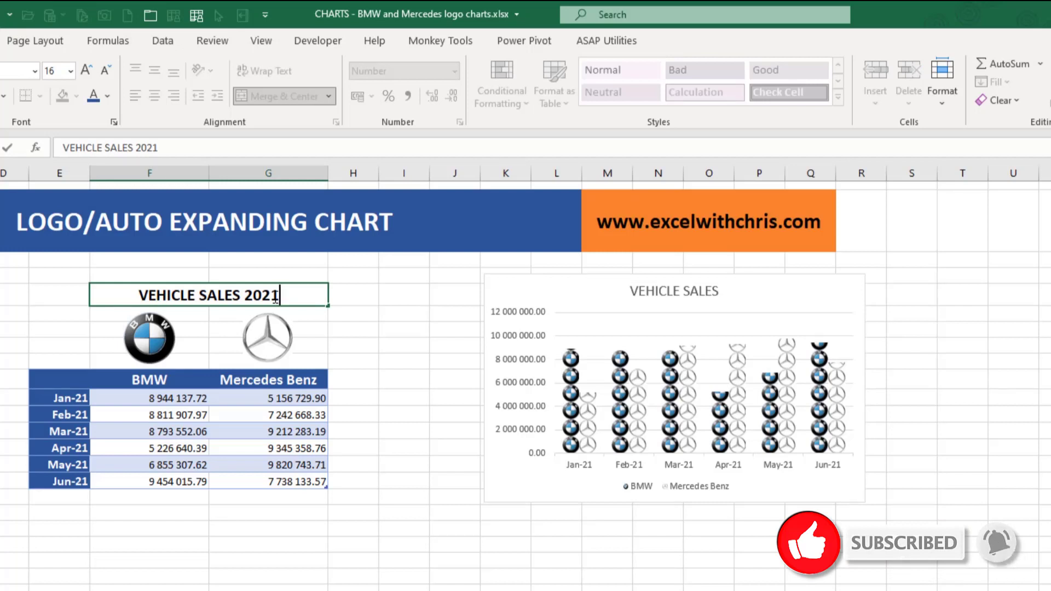
key("Return")
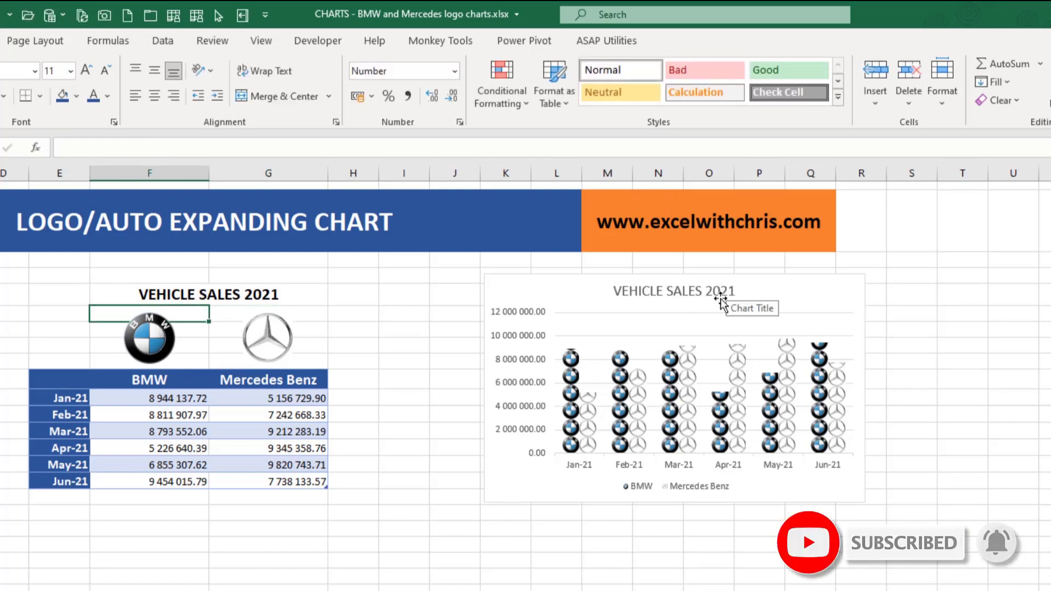
Make the chart title's text black and enlarge the chart downwards and sideways until it reaches into column T.
left_click(701, 294)
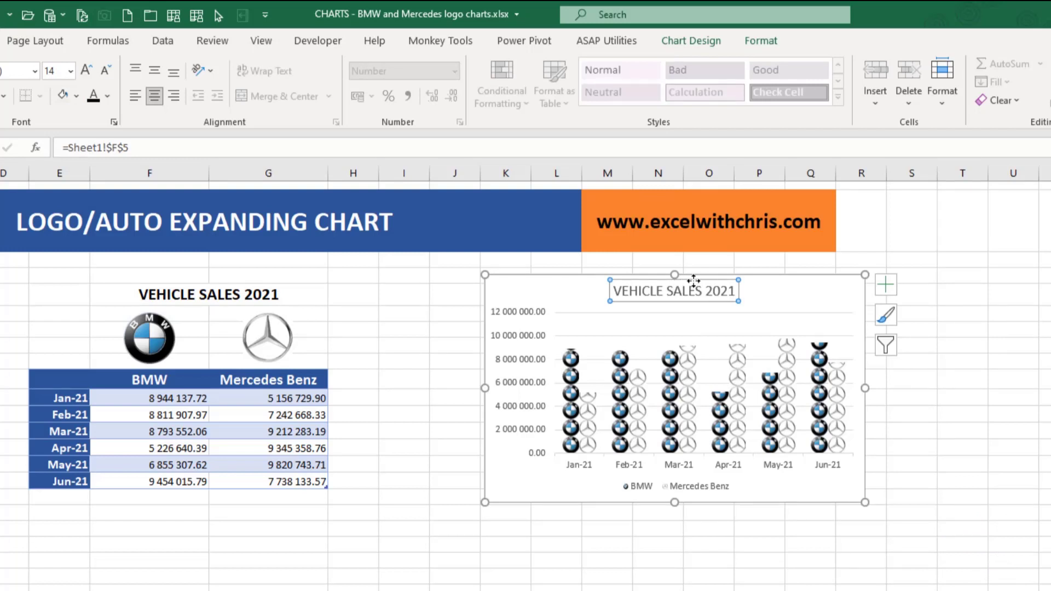
left_click(93, 98)
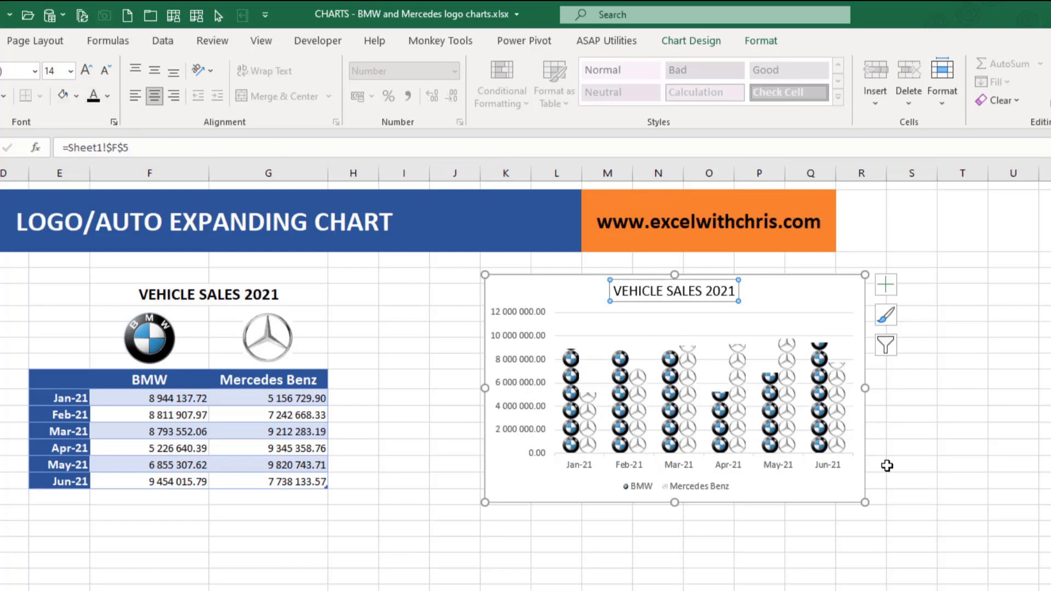
left_click_drag(863, 503, 959, 542)
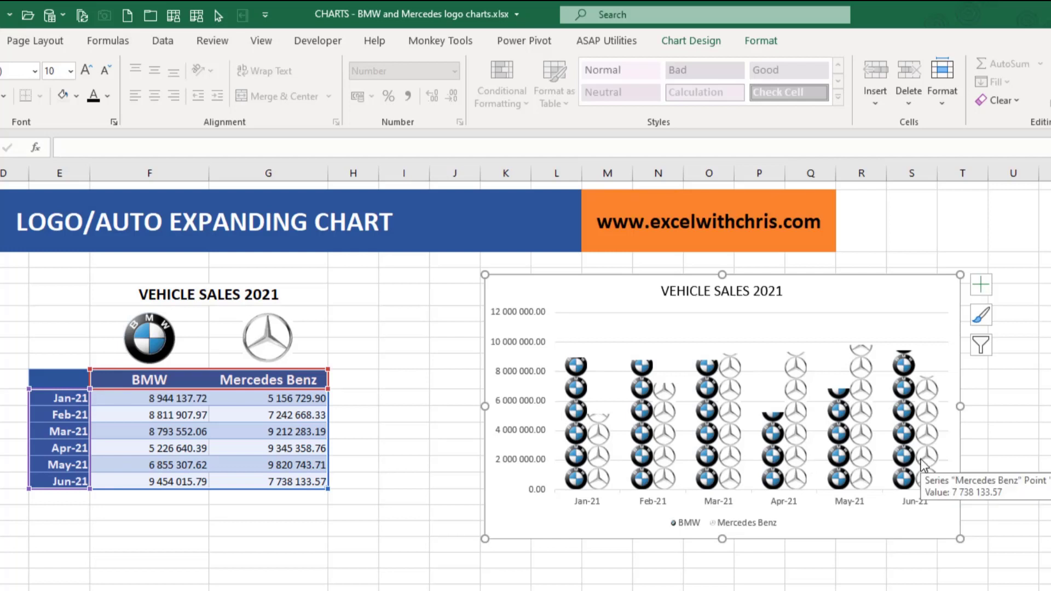
Apply the first outer shadow preset to the chart's BMW columns.
left_click(580, 420)
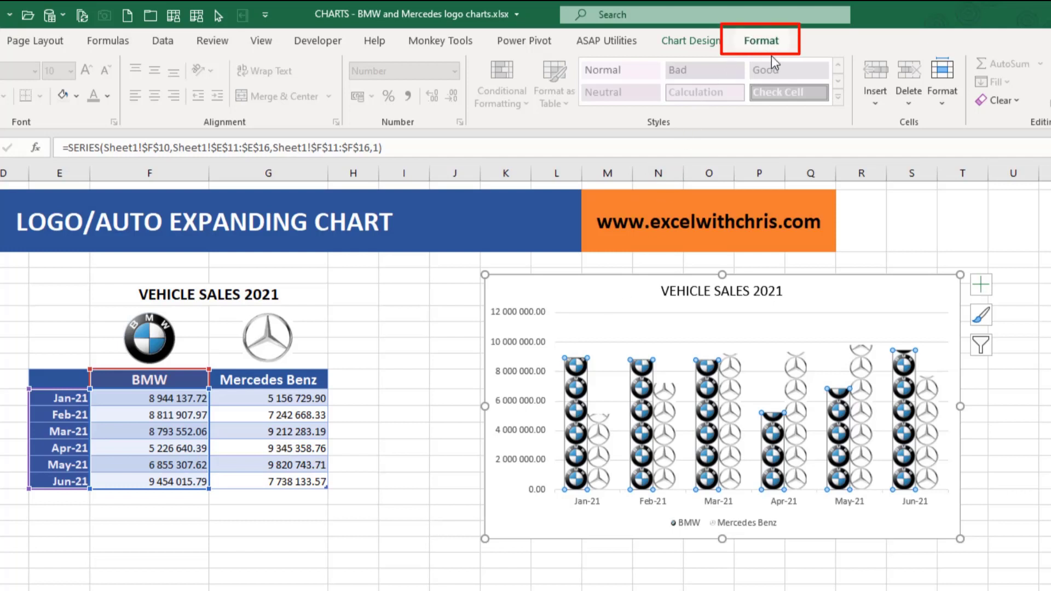
left_click(759, 44)
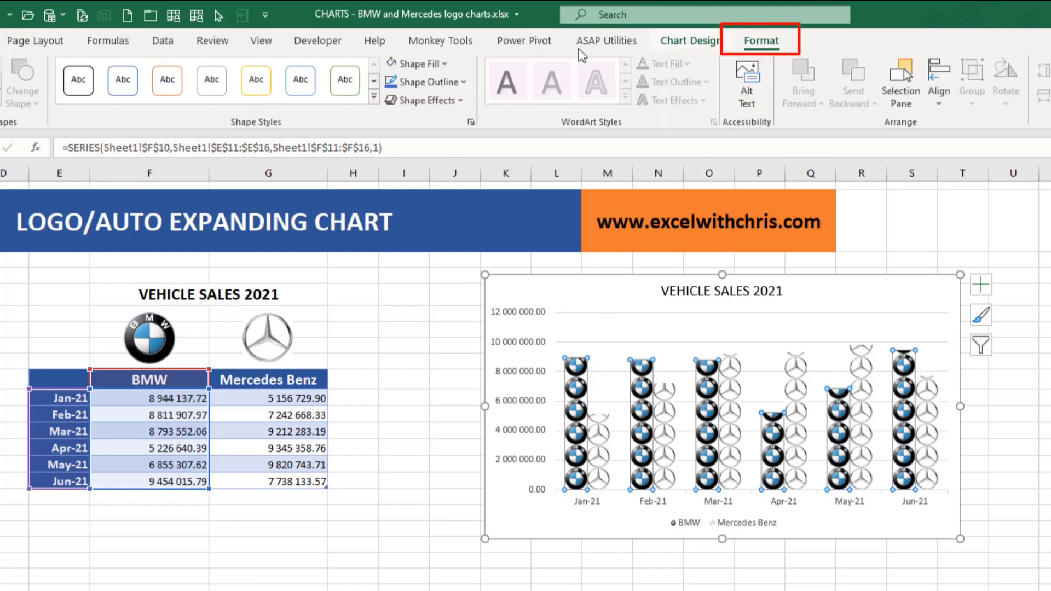
left_click(408, 102)
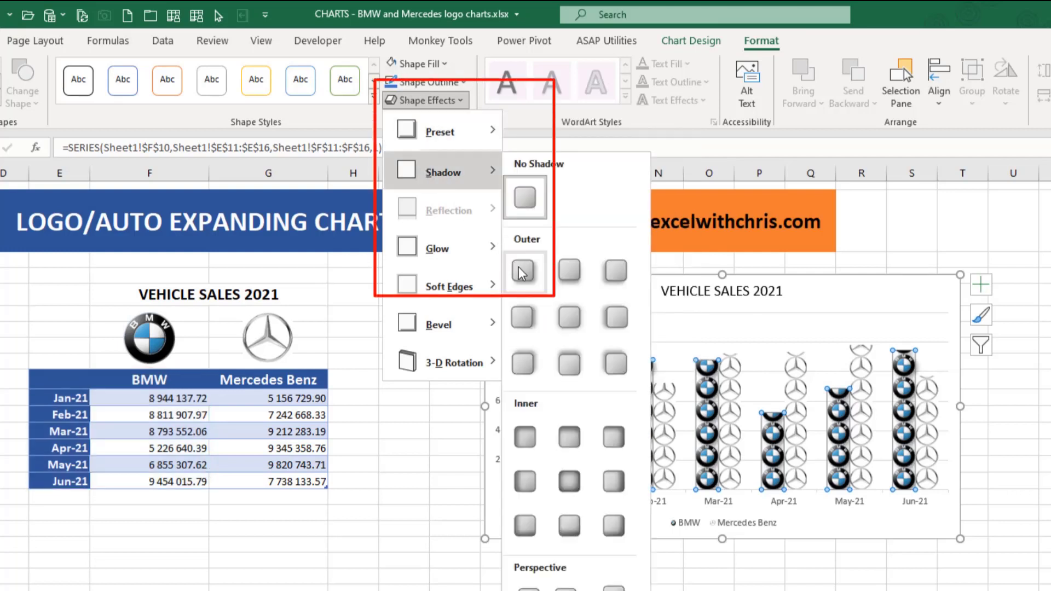
left_click(522, 271)
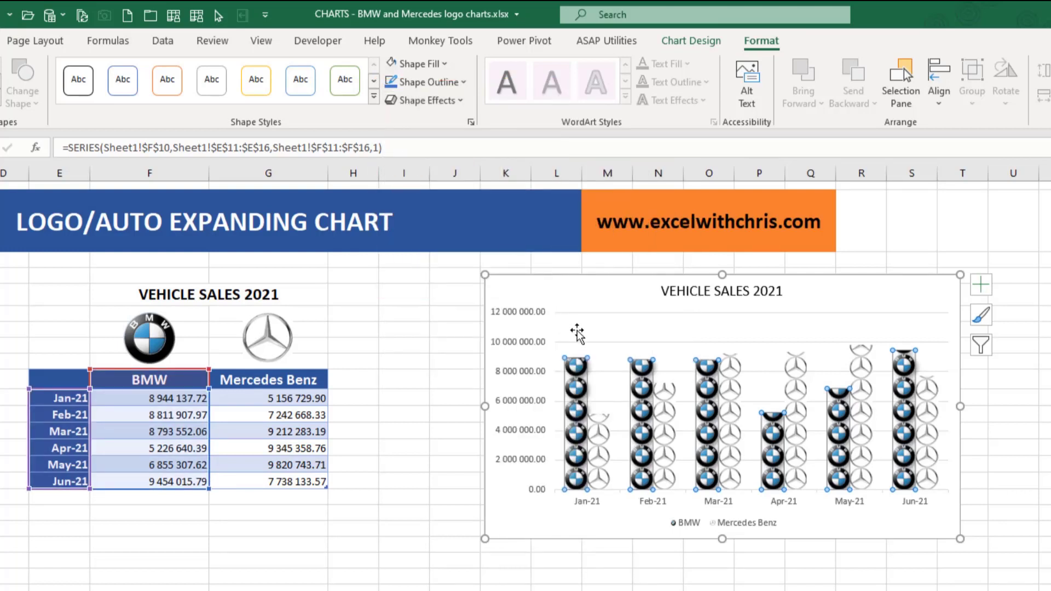
Give the Mercedes Benz columns the same first outer shadow preset and deselect the chart.
mouse_move(597, 475)
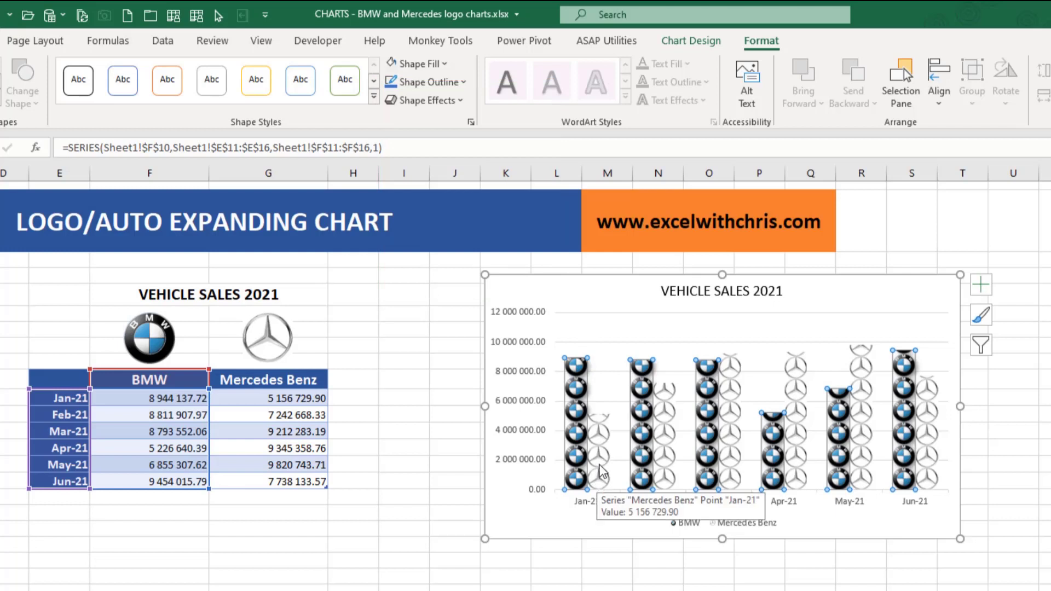
left_click(602, 437)
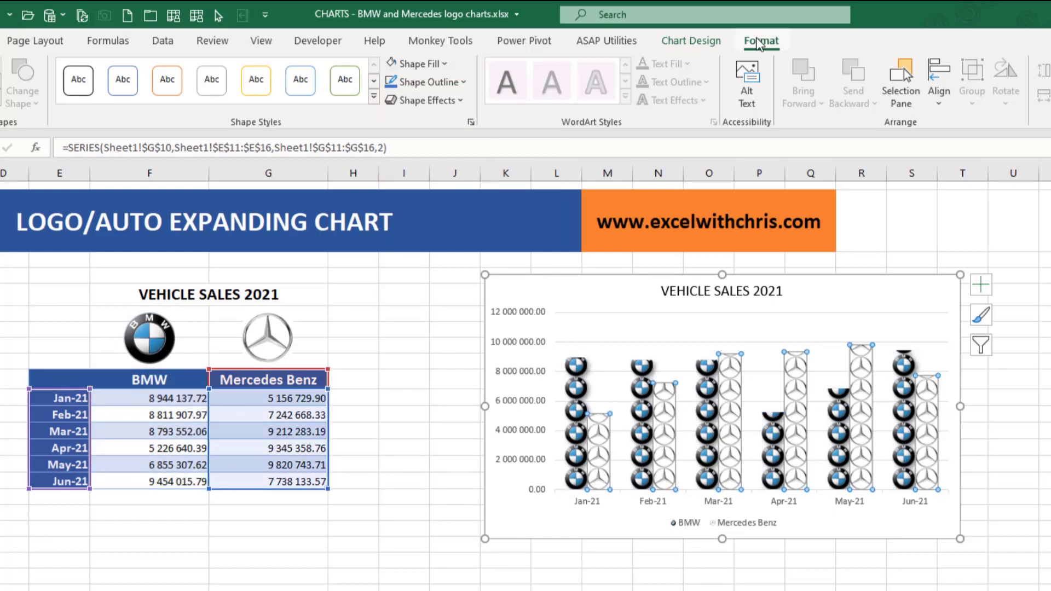
left_click(426, 100)
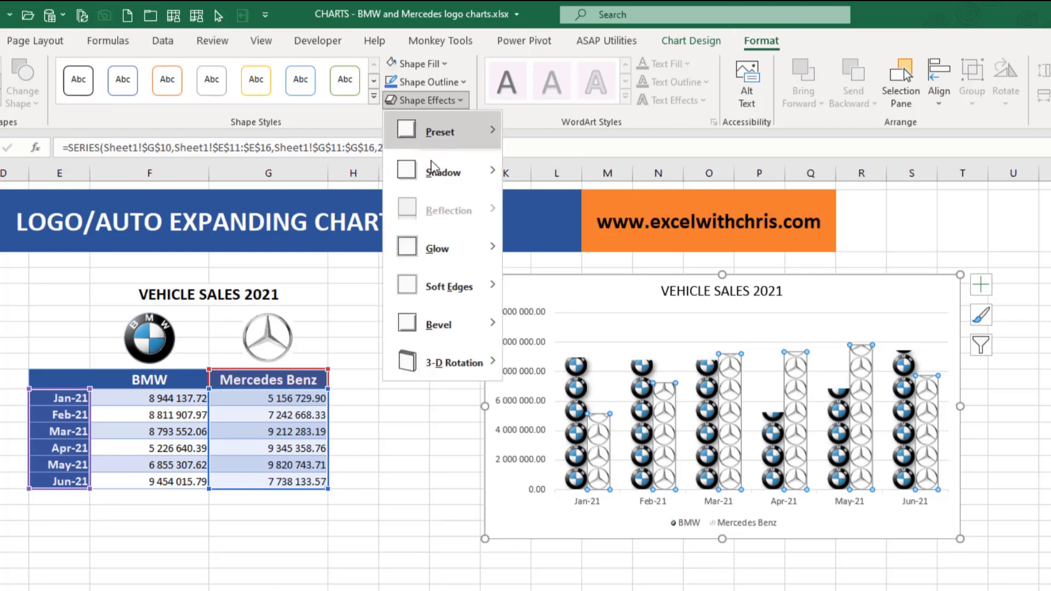
mouse_move(434, 169)
left_click(524, 272)
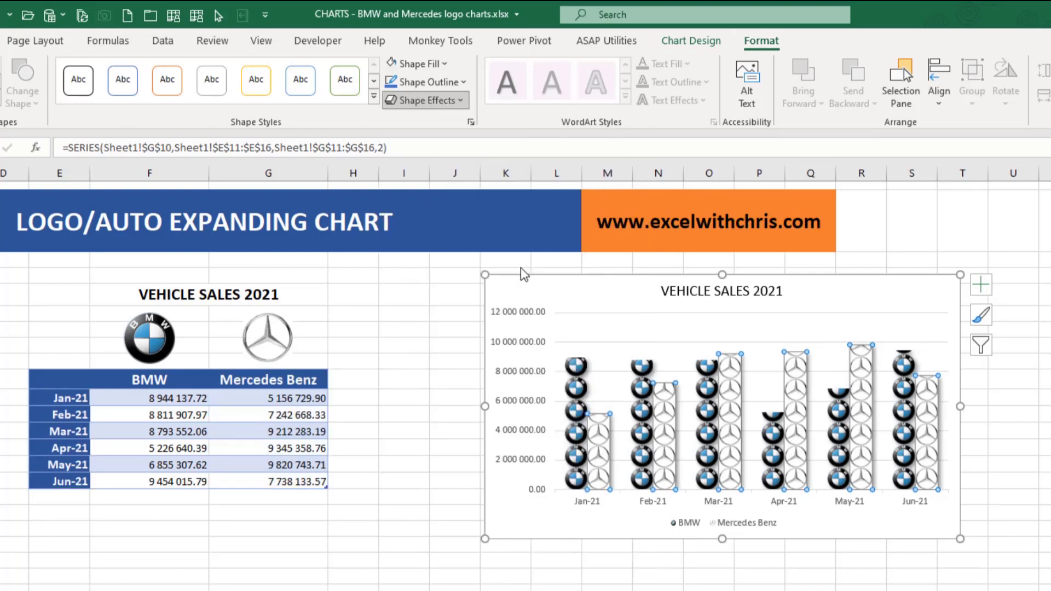
left_click(594, 572)
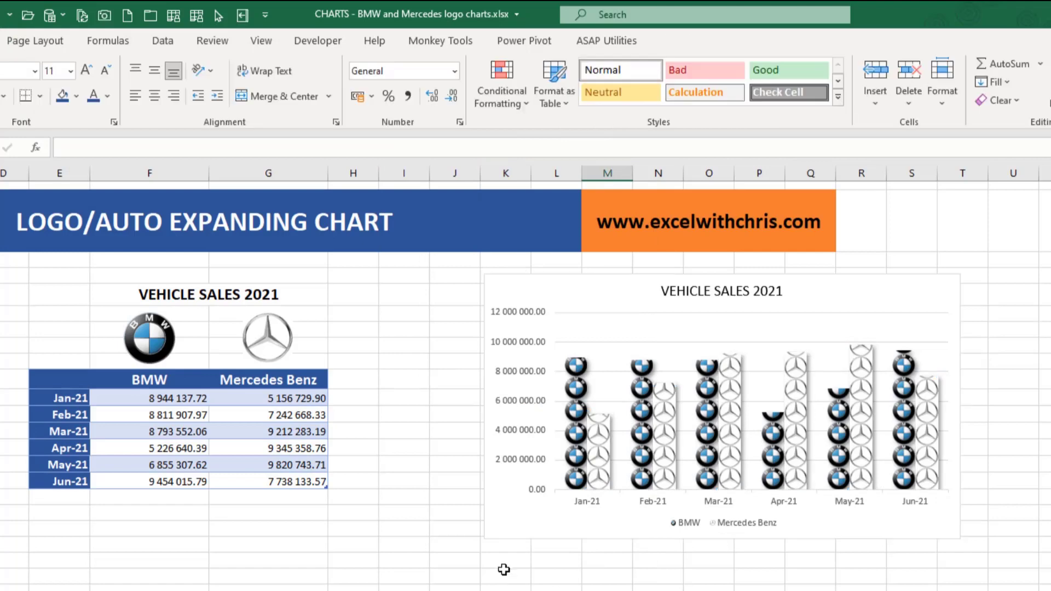